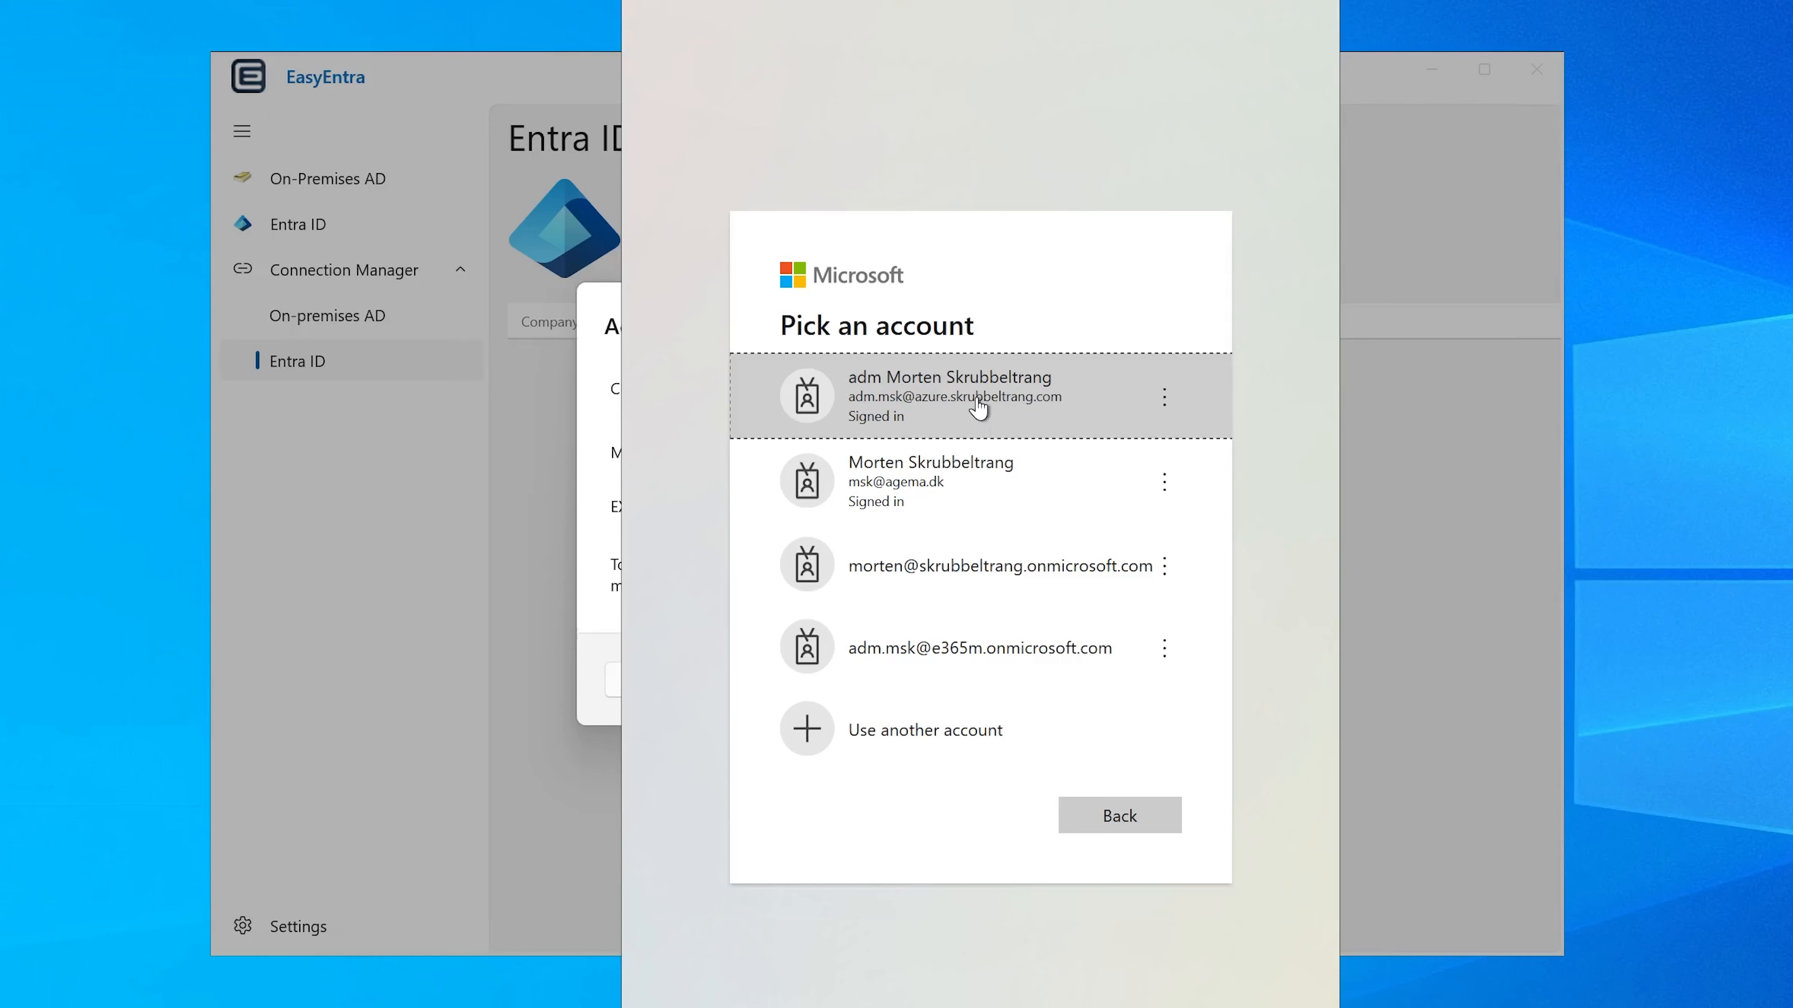
Step: Sign in to MS Graph and Exchange Online with the signed-in Azure admin account and finish adding the Entra ID connection
{"action": "left_click", "coordinate": [978, 406]}
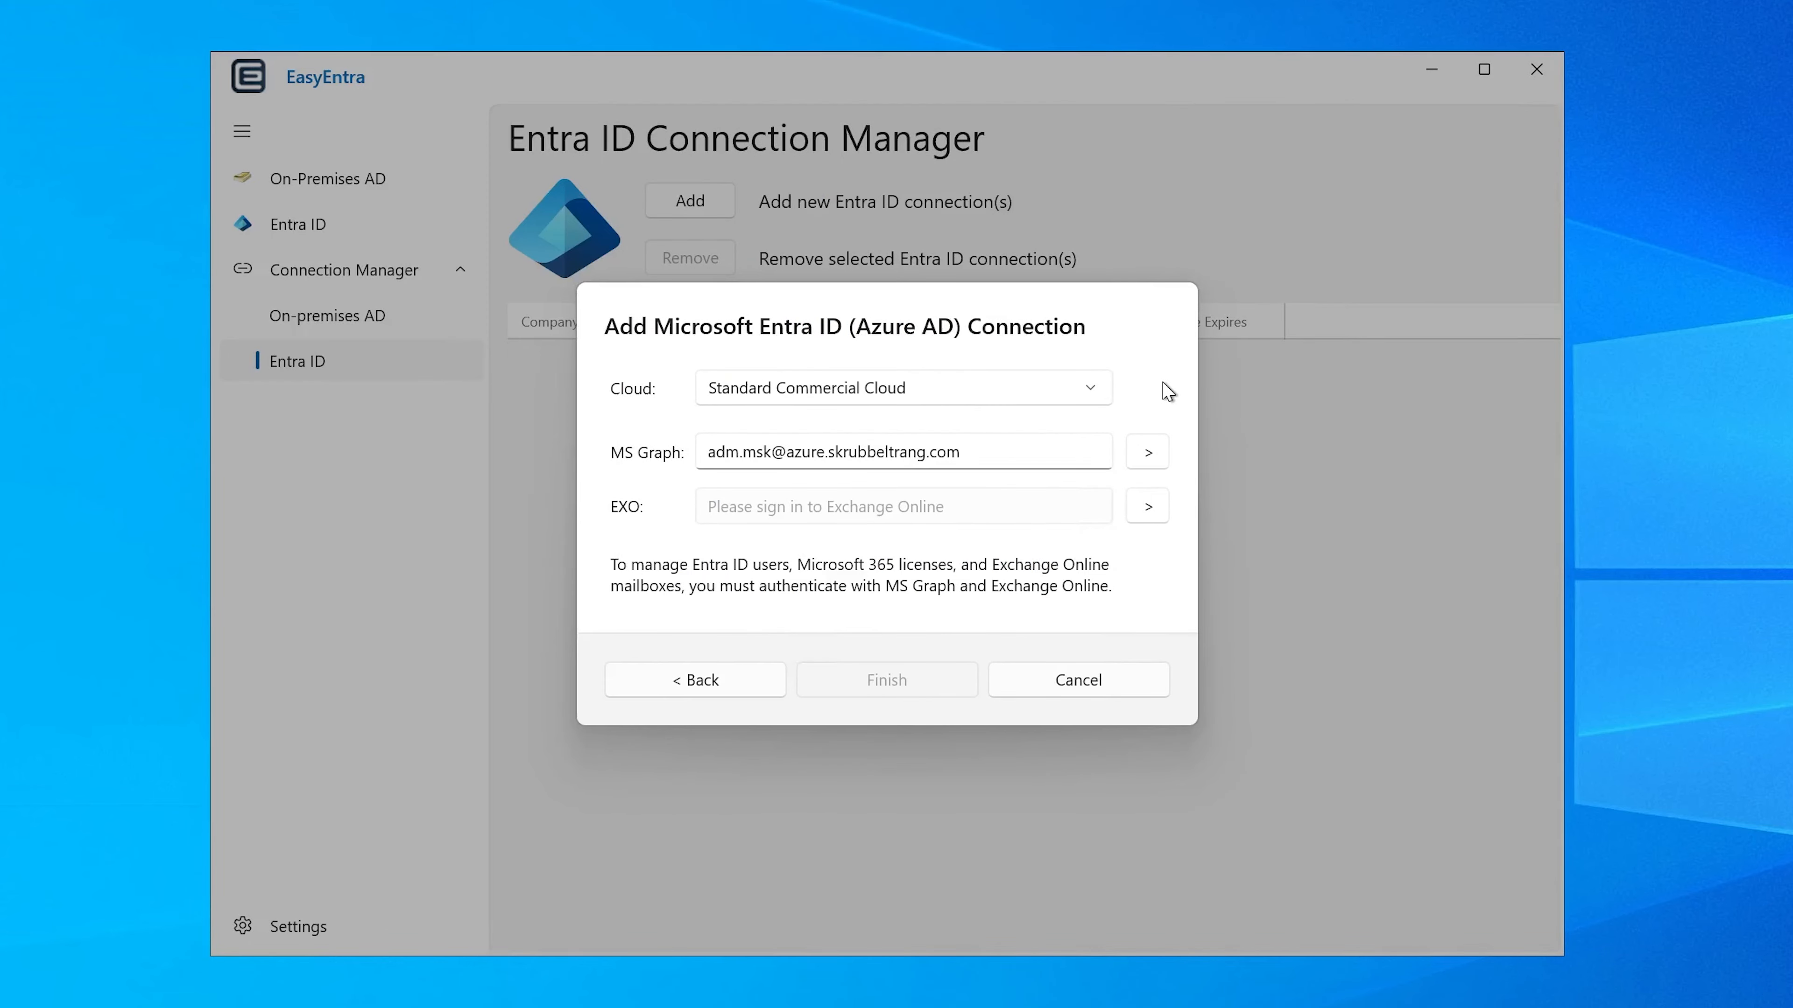
{"action": "left_click", "coordinate": [1150, 507]}
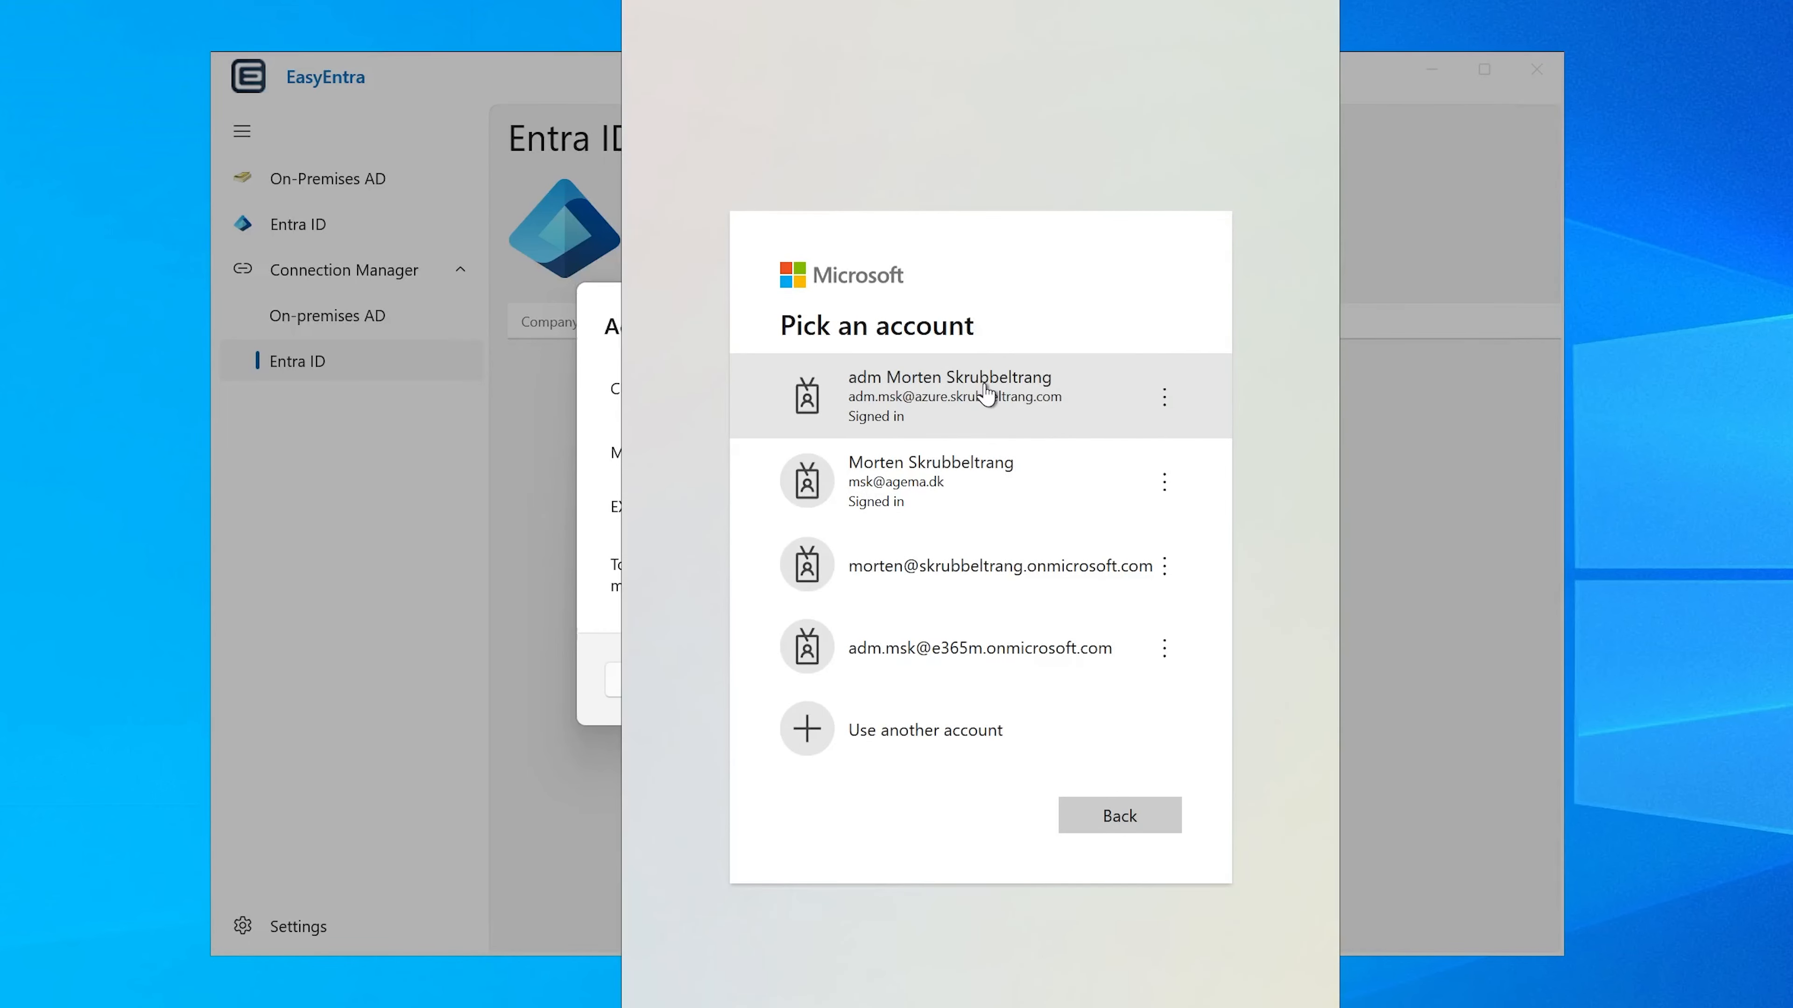
{"action": "left_click", "coordinate": [986, 392]}
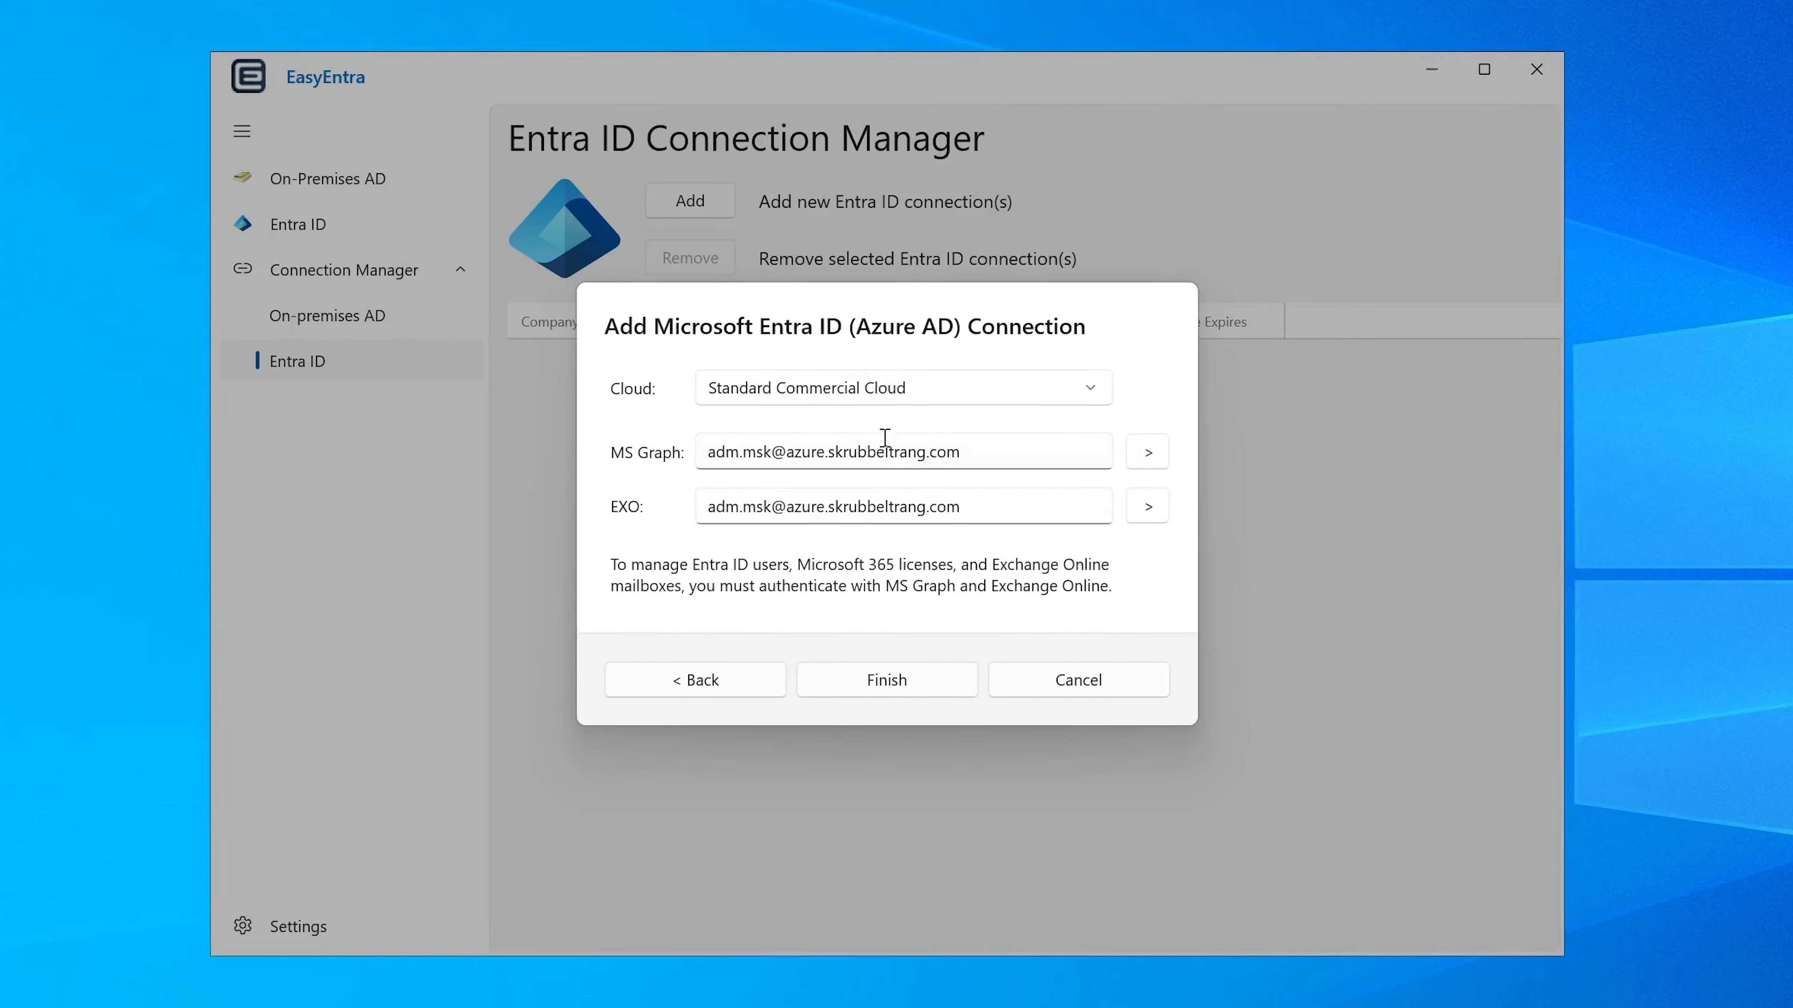
{"action": "left_click", "coordinate": [891, 667]}
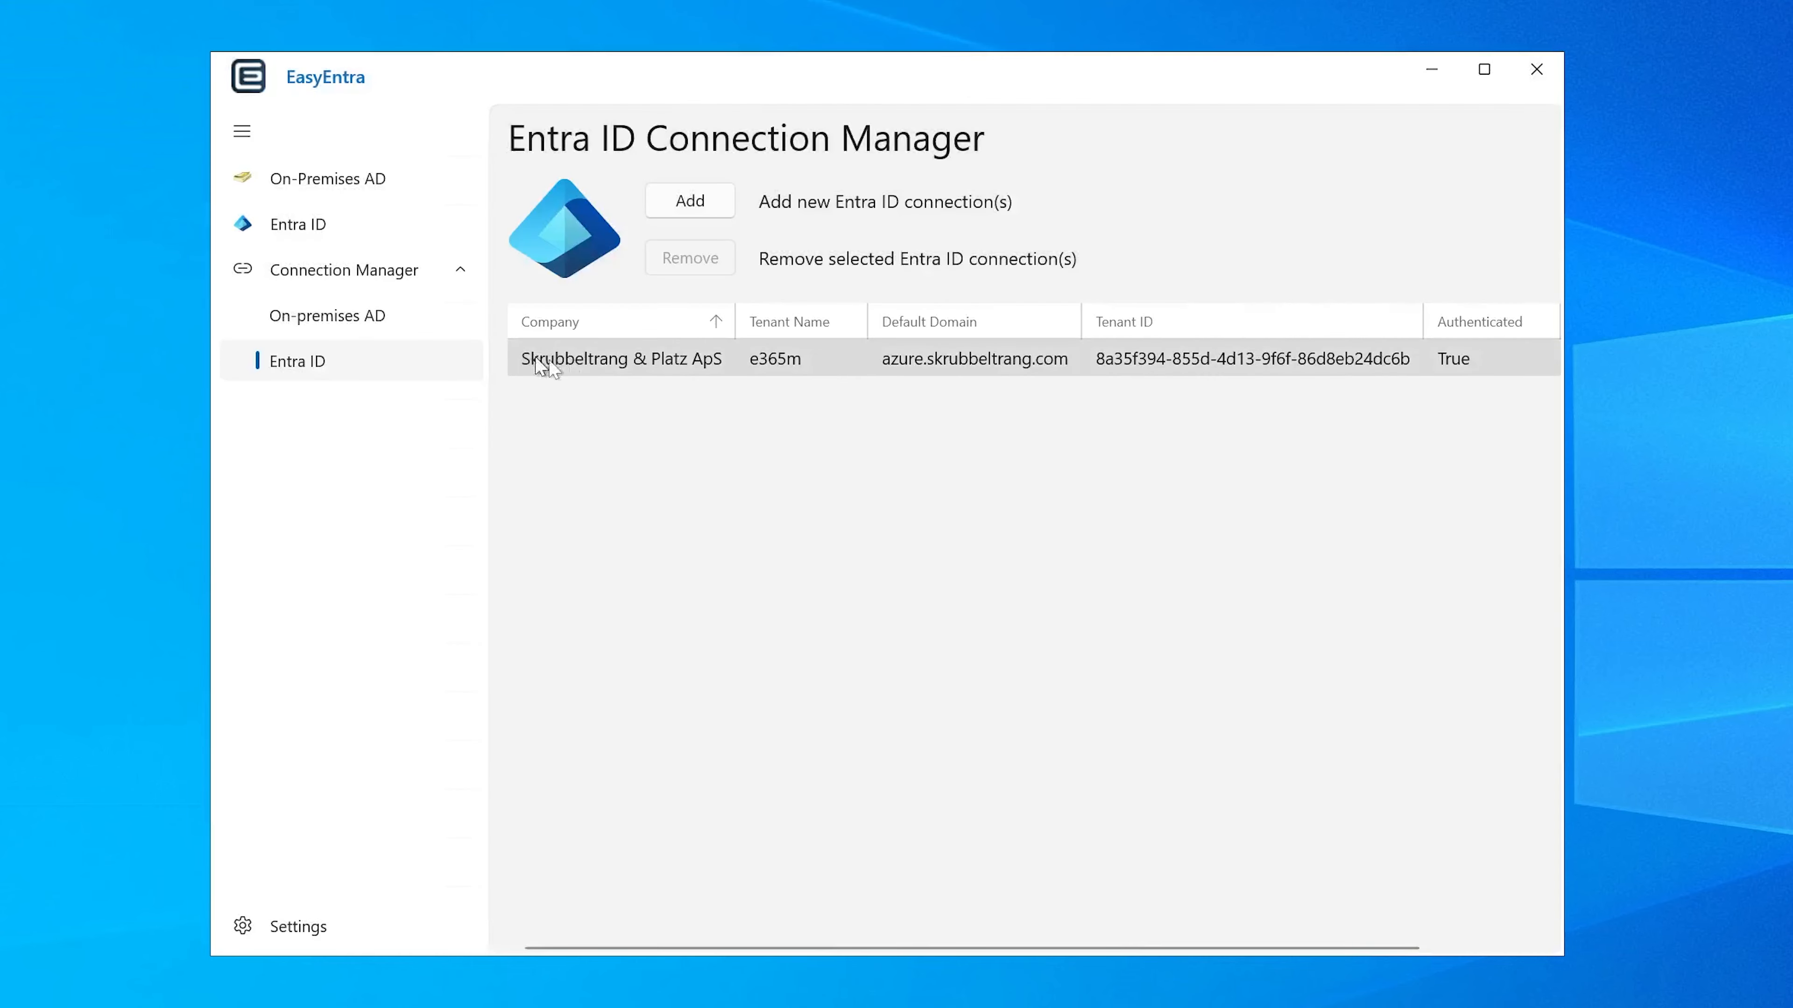
Step: Check the on-premises AD connection, then open the On-Premises AD directory and expand the easy365manager.local domain
{"action": "left_click", "coordinate": [367, 322]}
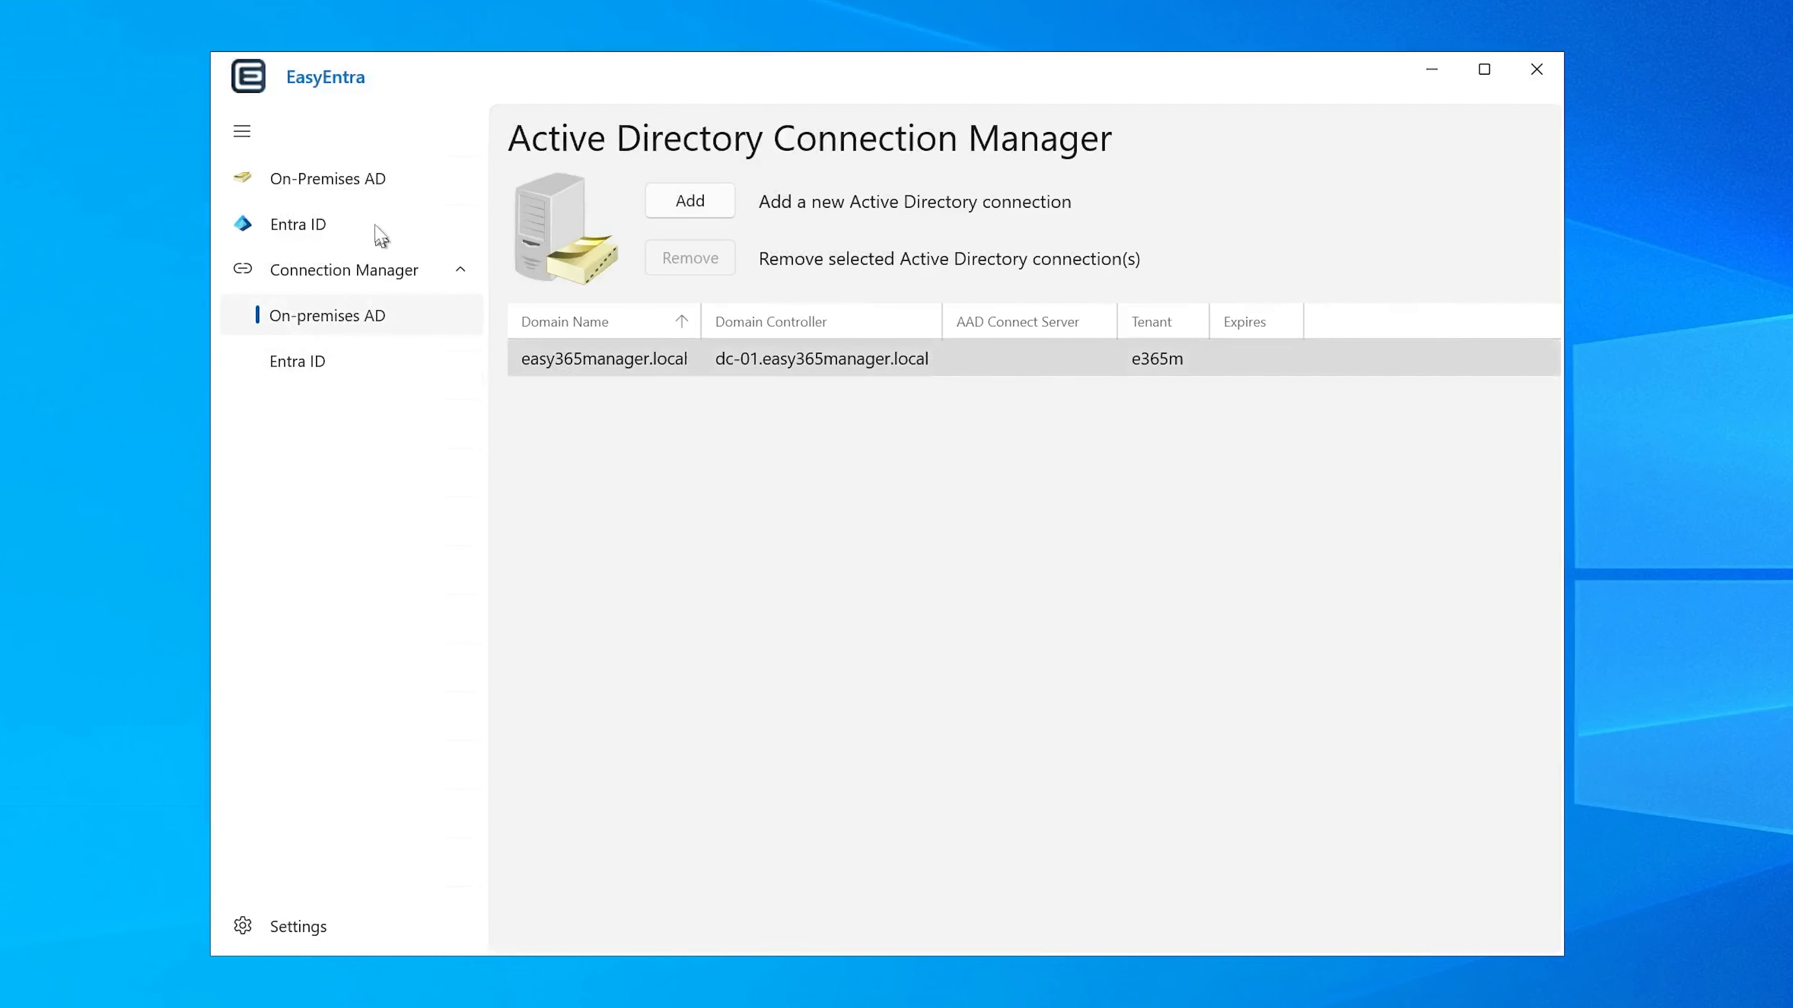
{"action": "left_click", "coordinate": [324, 189]}
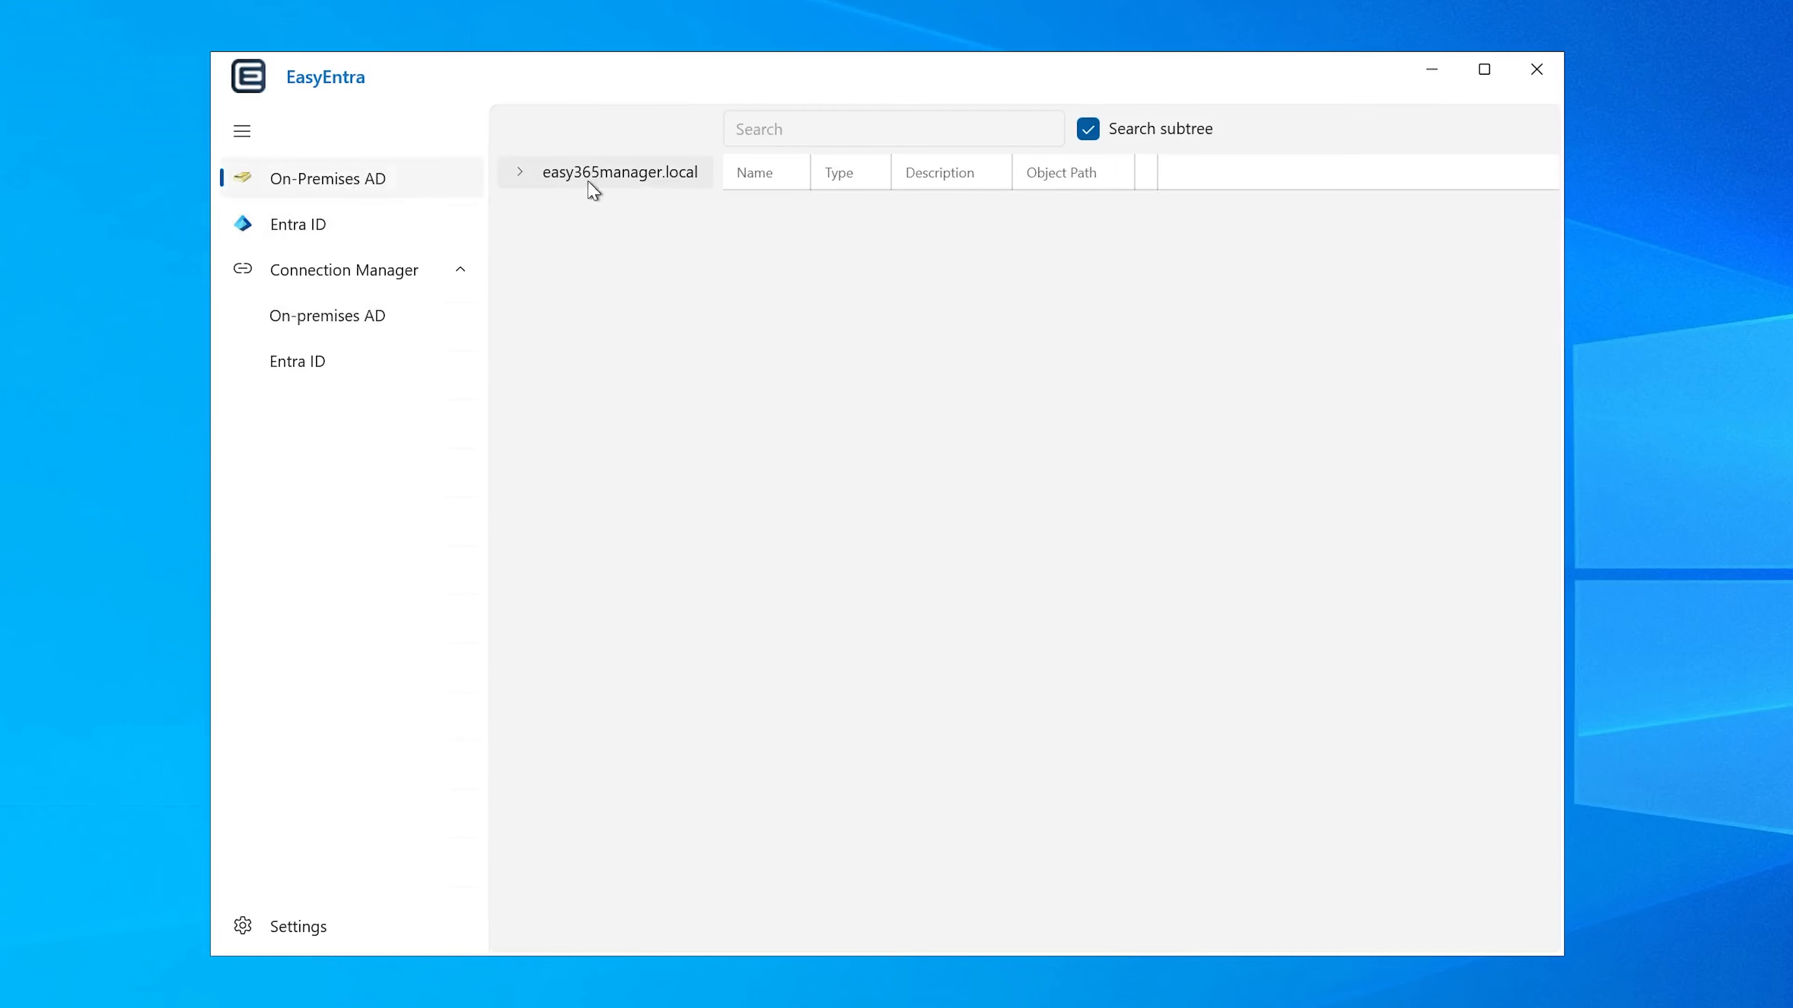
{"action": "left_click", "coordinate": [613, 177]}
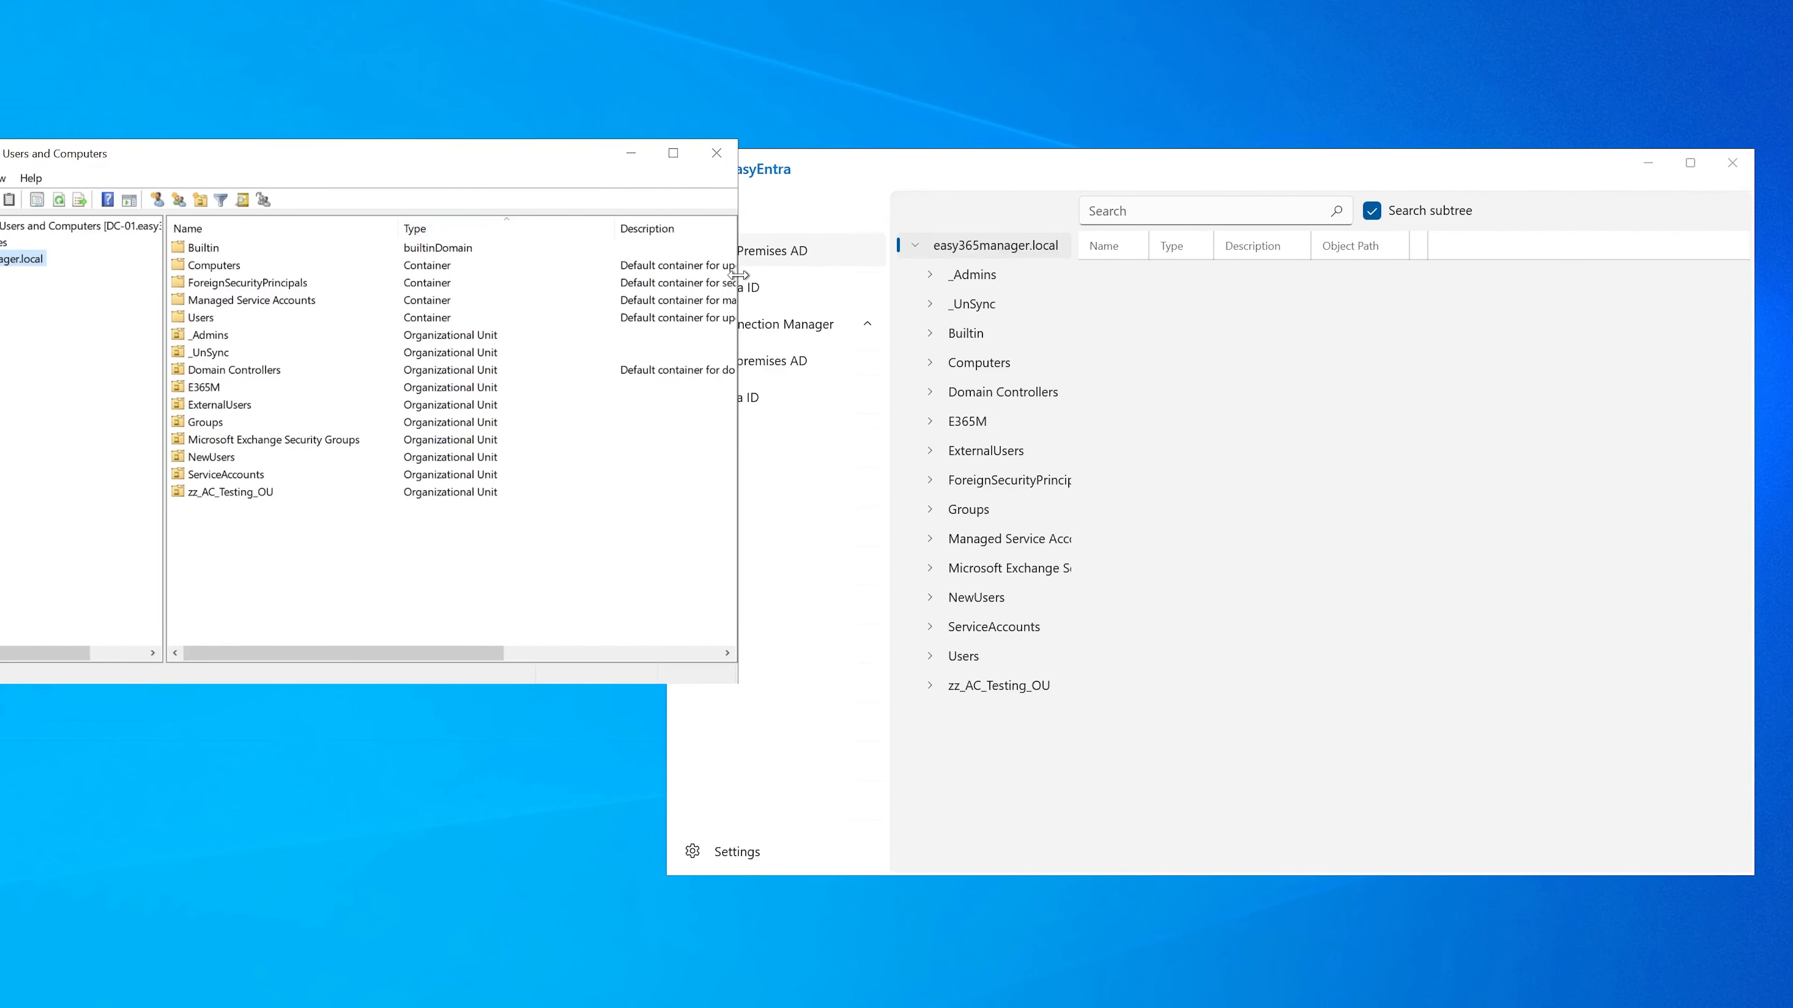
Step: Shrink the Active Directory Users and Computers window, place it beside EasyEntra and expand its easy365manager.local domain
{"action": "left_click_drag", "start_coordinate": [739, 274], "coordinate": [509, 283]}
{"action": "left_click_drag", "start_coordinate": [364, 160], "coordinate": [456, 247]}
{"action": "left_click", "coordinate": [52, 340]}
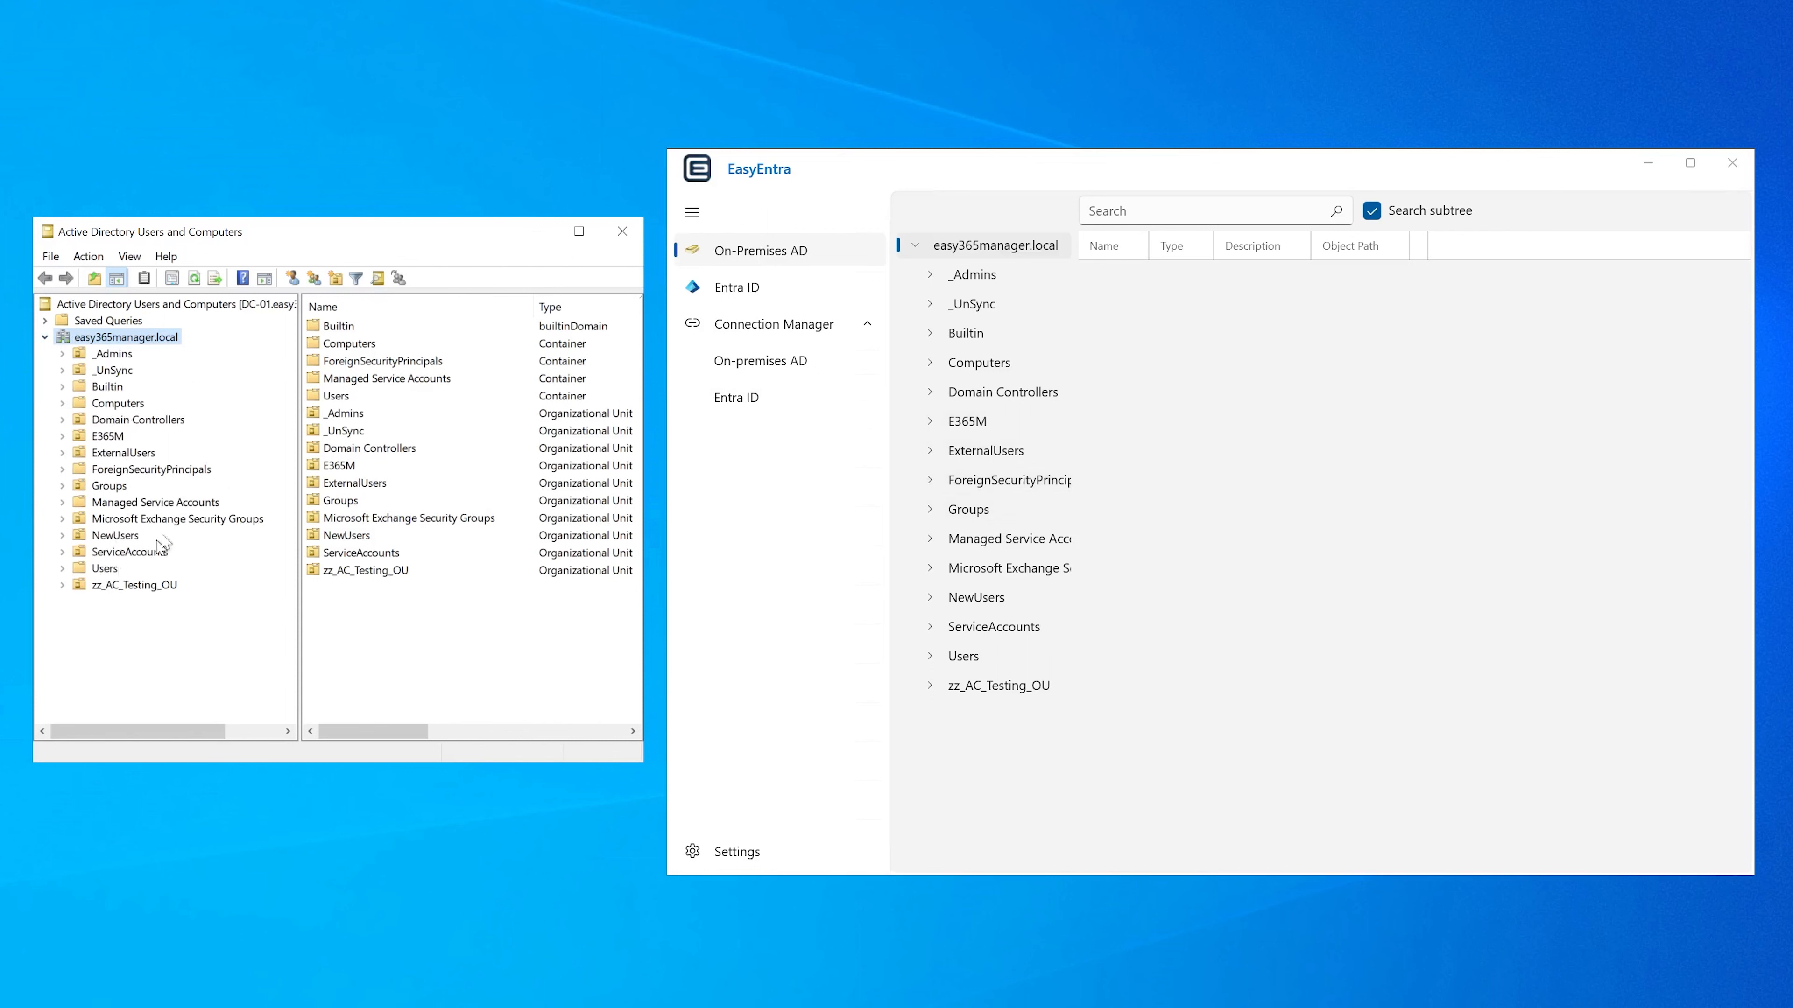
Step: Browse the EasyEntra domain tree to E365M > Users > UnitedStates and list the users in the Alabama unit
{"action": "left_click", "coordinate": [984, 422]}
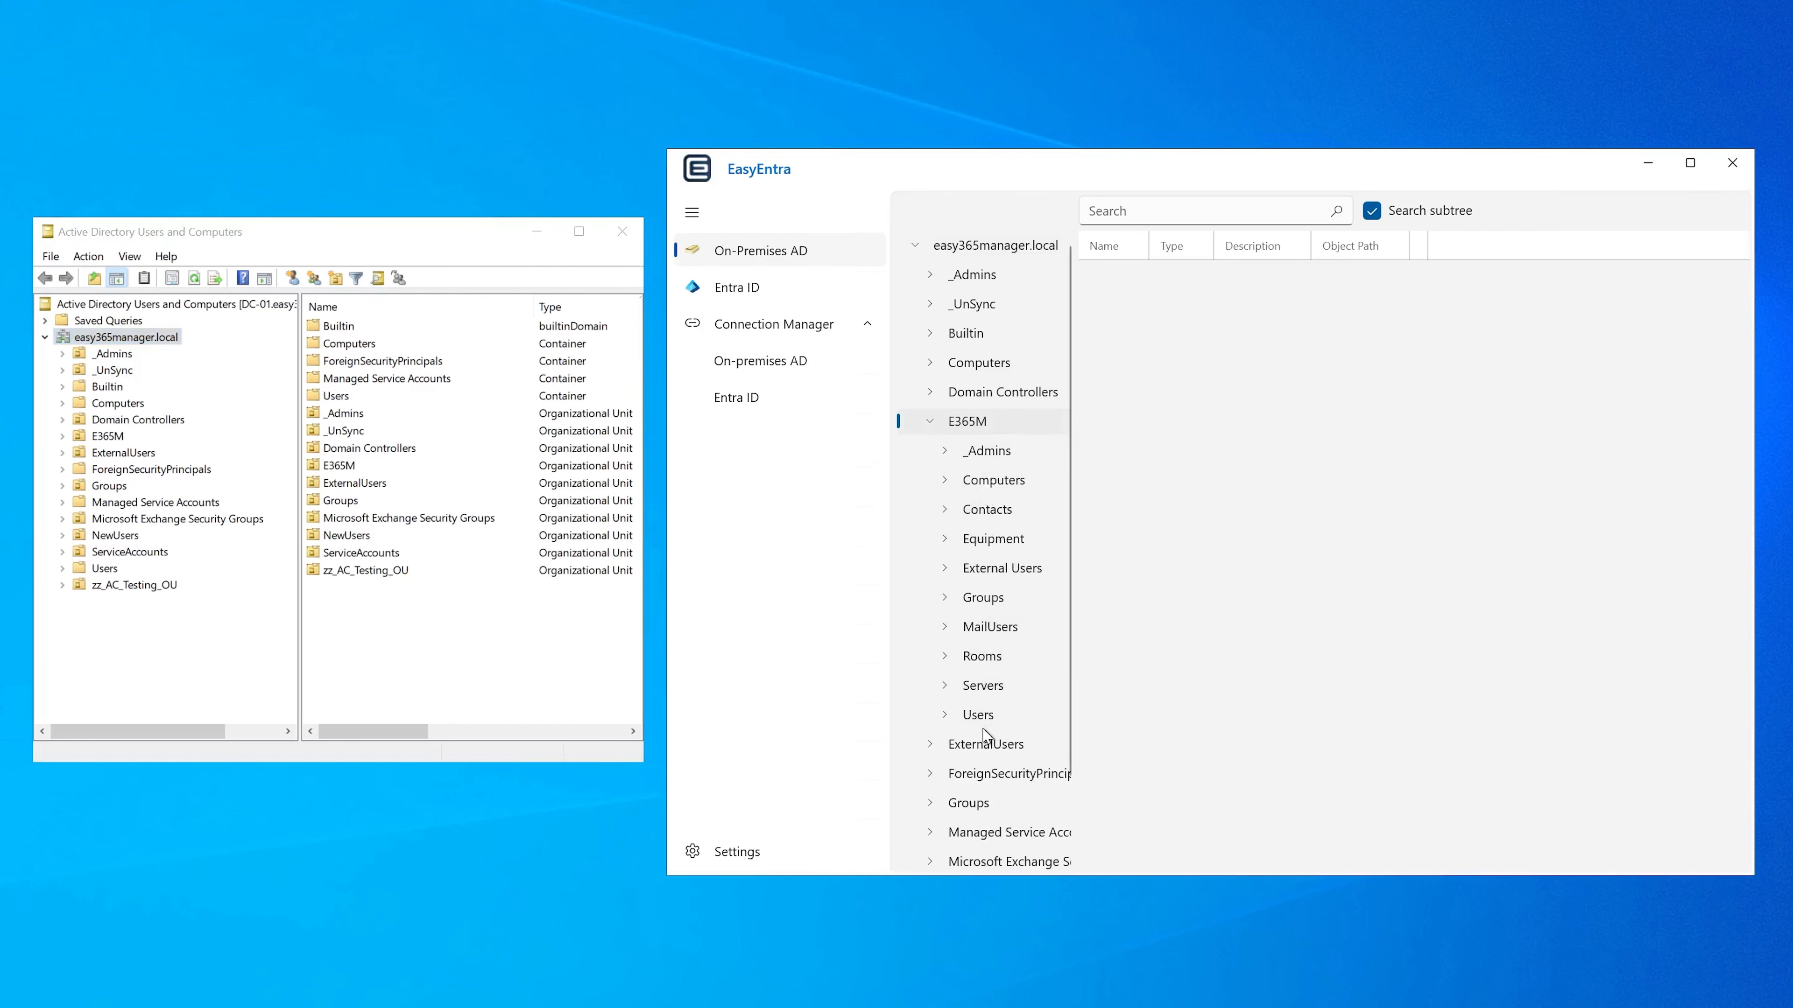
{"action": "left_click", "coordinate": [983, 716]}
{"action": "left_click", "coordinate": [1011, 831]}
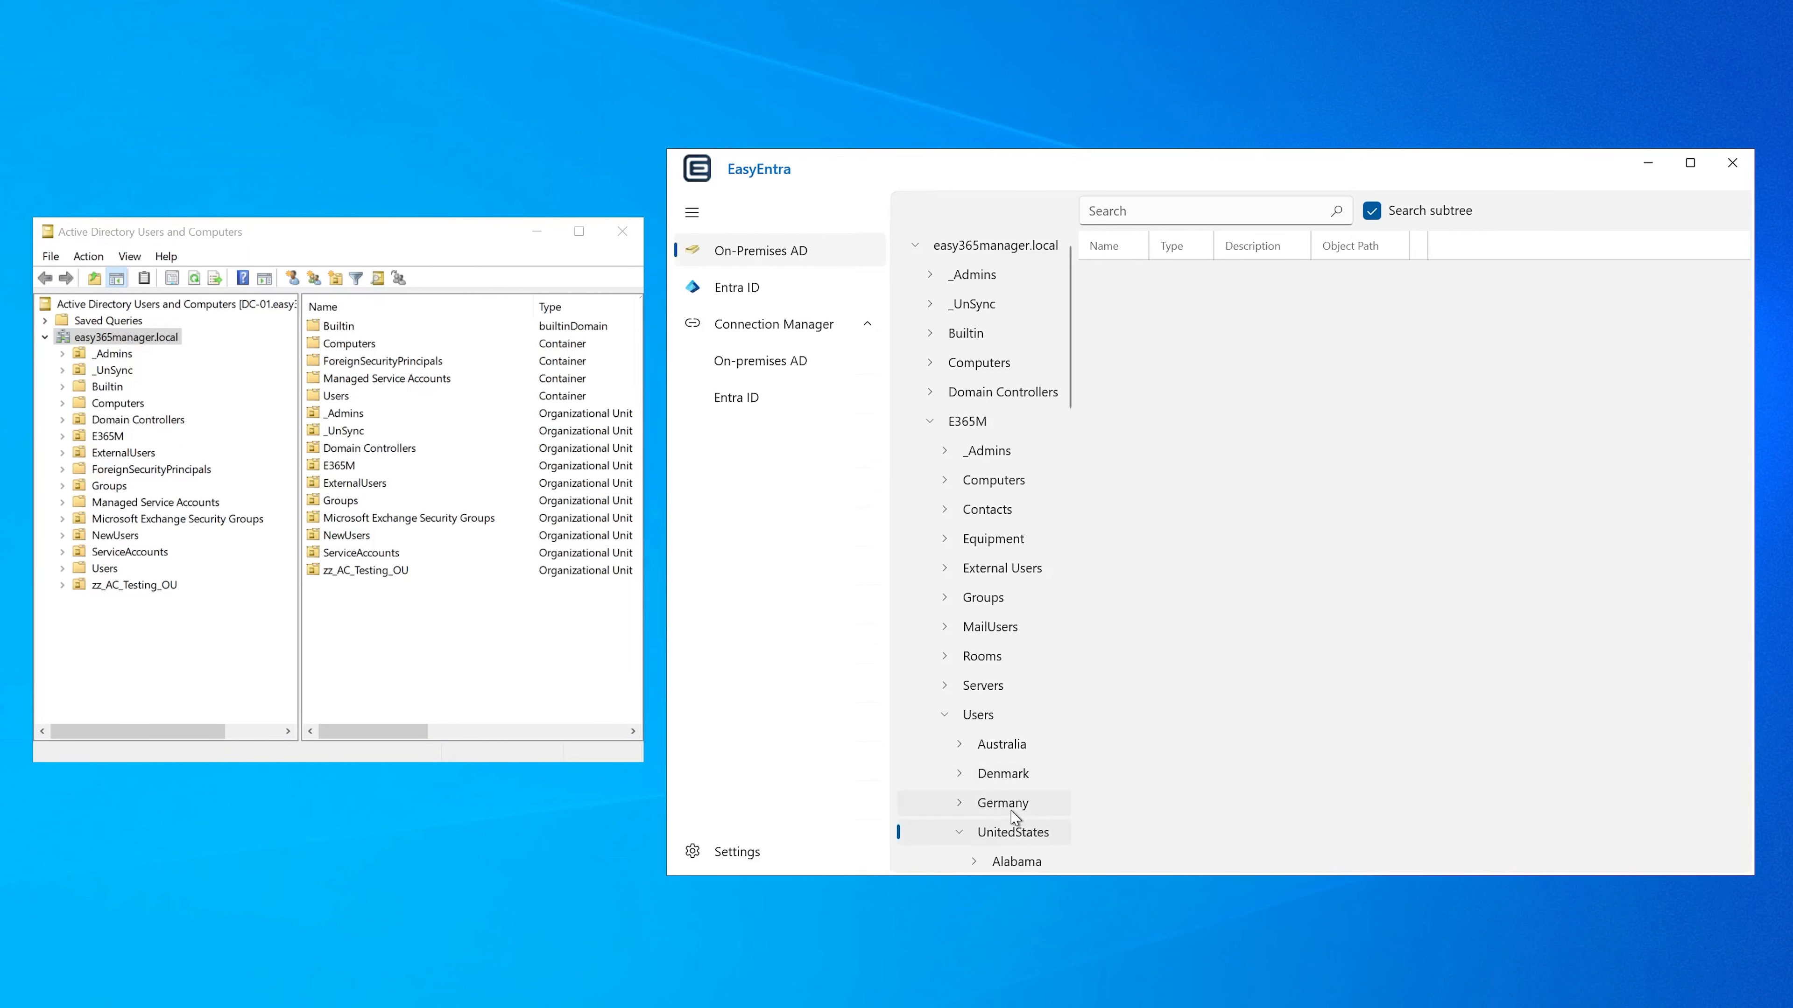
{"action": "scroll", "coordinate": [1012, 812], "scroll_direction": "down", "scroll_amount": 1}
{"action": "scroll", "coordinate": [1015, 790], "scroll_direction": "up", "scroll_amount": 1}
{"action": "scroll", "coordinate": [1018, 798], "scroll_direction": "down", "scroll_amount": 1}
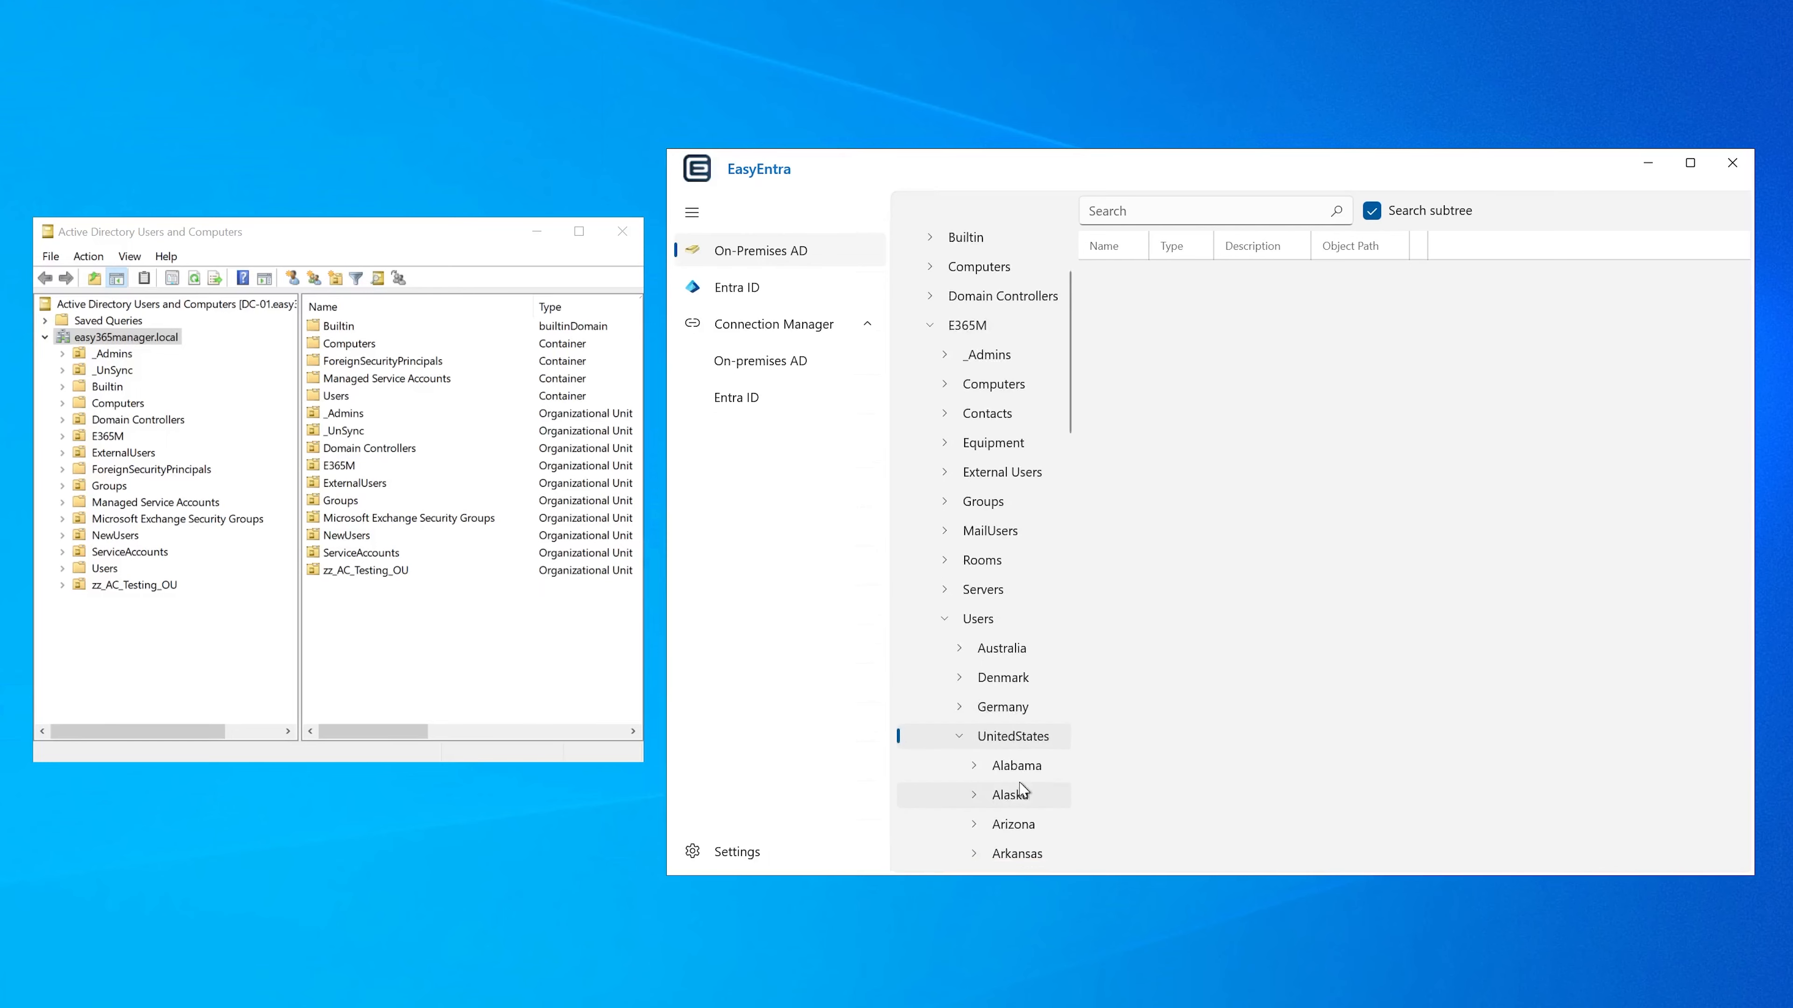
{"action": "left_click", "coordinate": [1016, 766]}
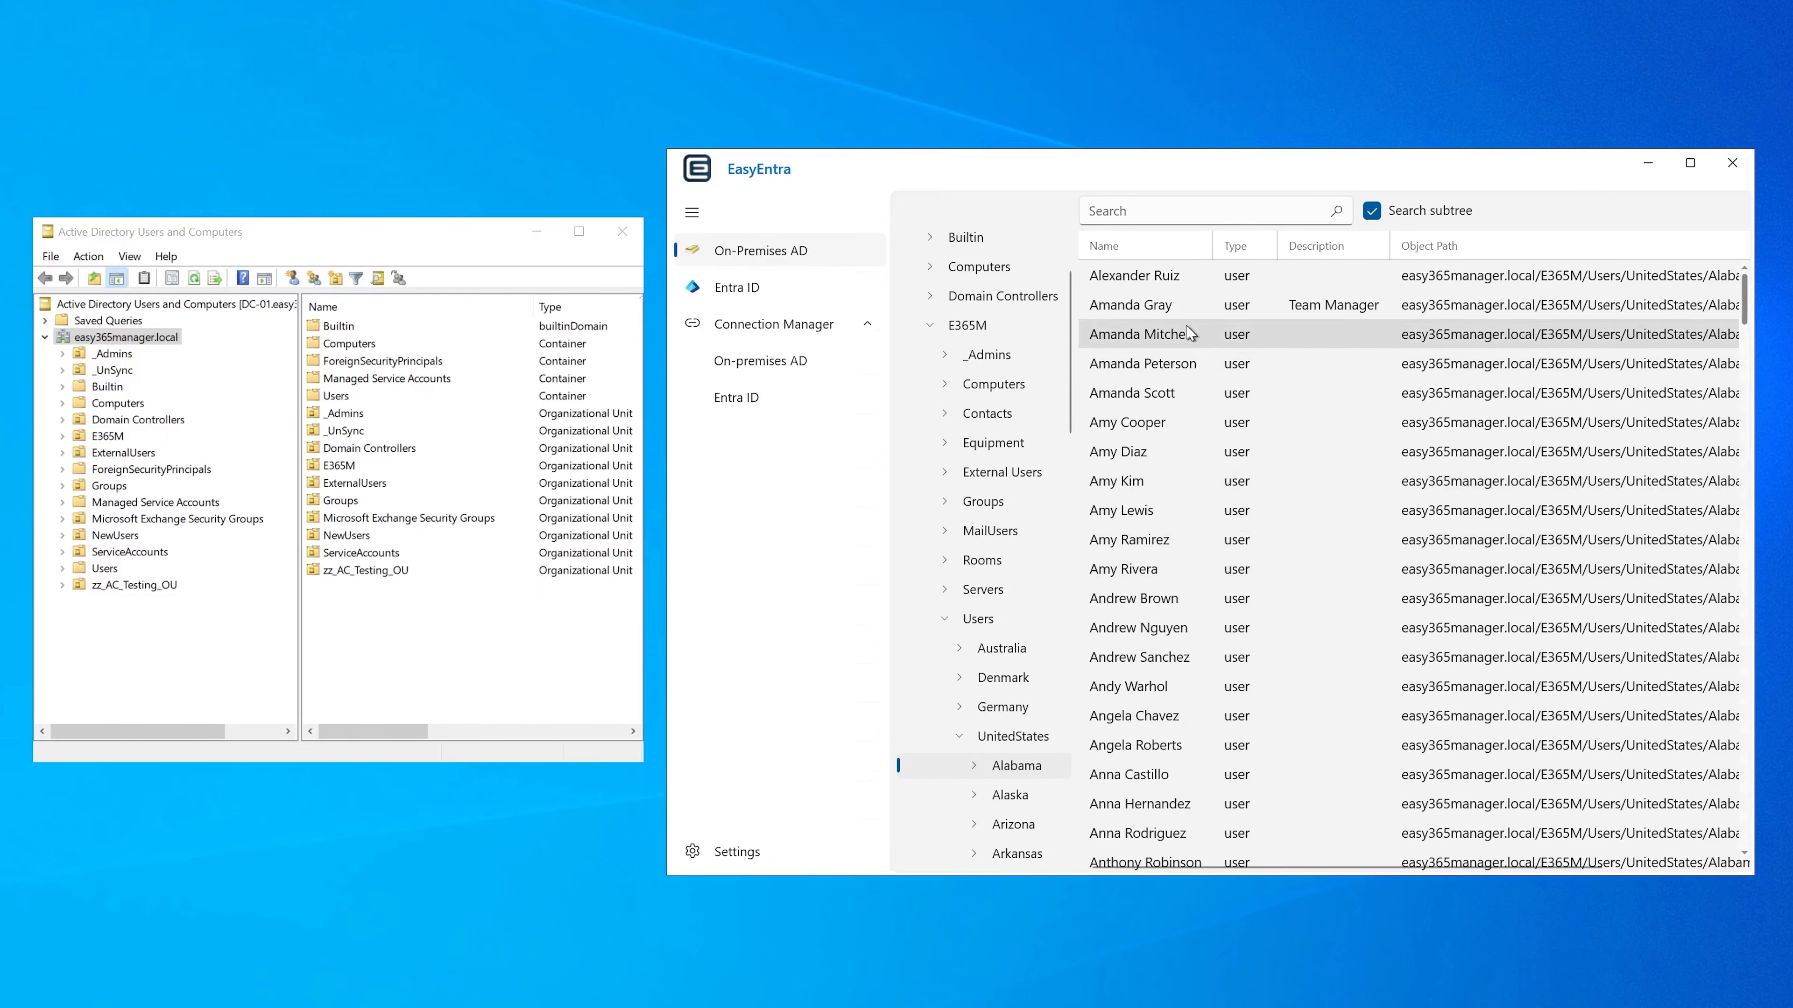
Step: Open the Team Manager user's properties, review the address, account, profile, groups, licenses and mailbox pages, and close the properties
{"action": "double_click", "coordinate": [1160, 307]}
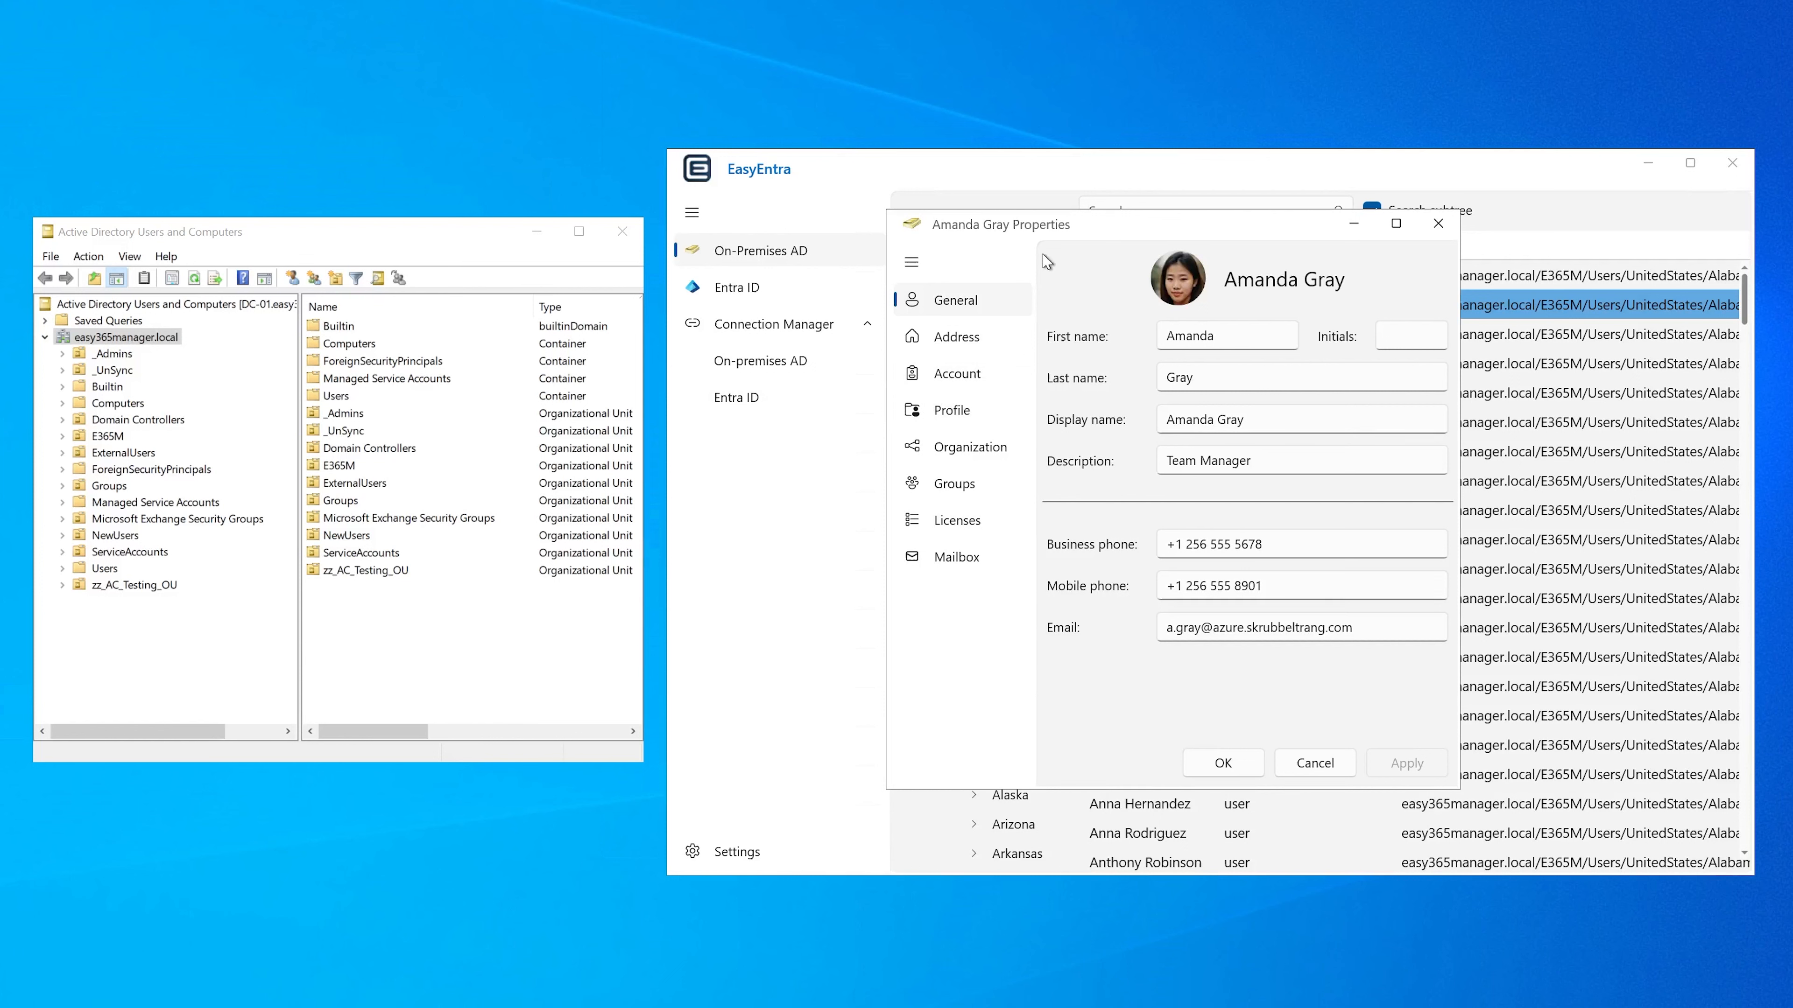
{"action": "left_click", "coordinate": [957, 338]}
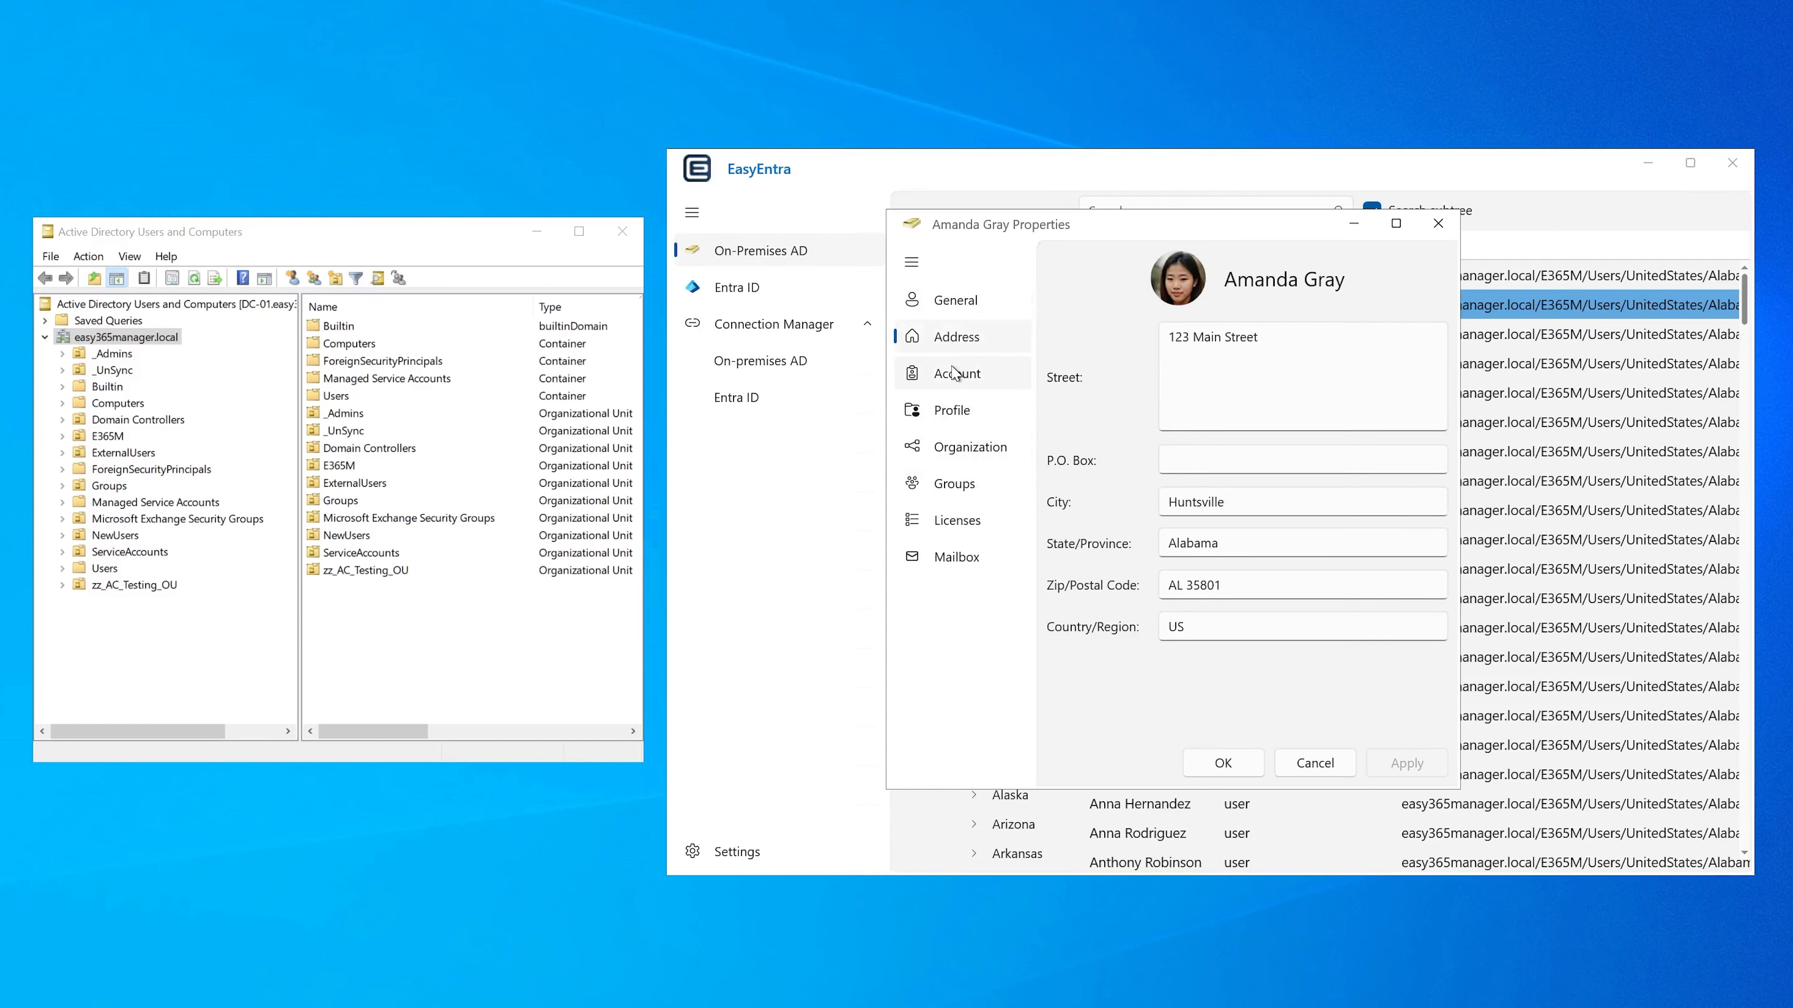
{"action": "left_click", "coordinate": [956, 375]}
{"action": "left_click", "coordinate": [952, 408]}
{"action": "left_click", "coordinate": [958, 486]}
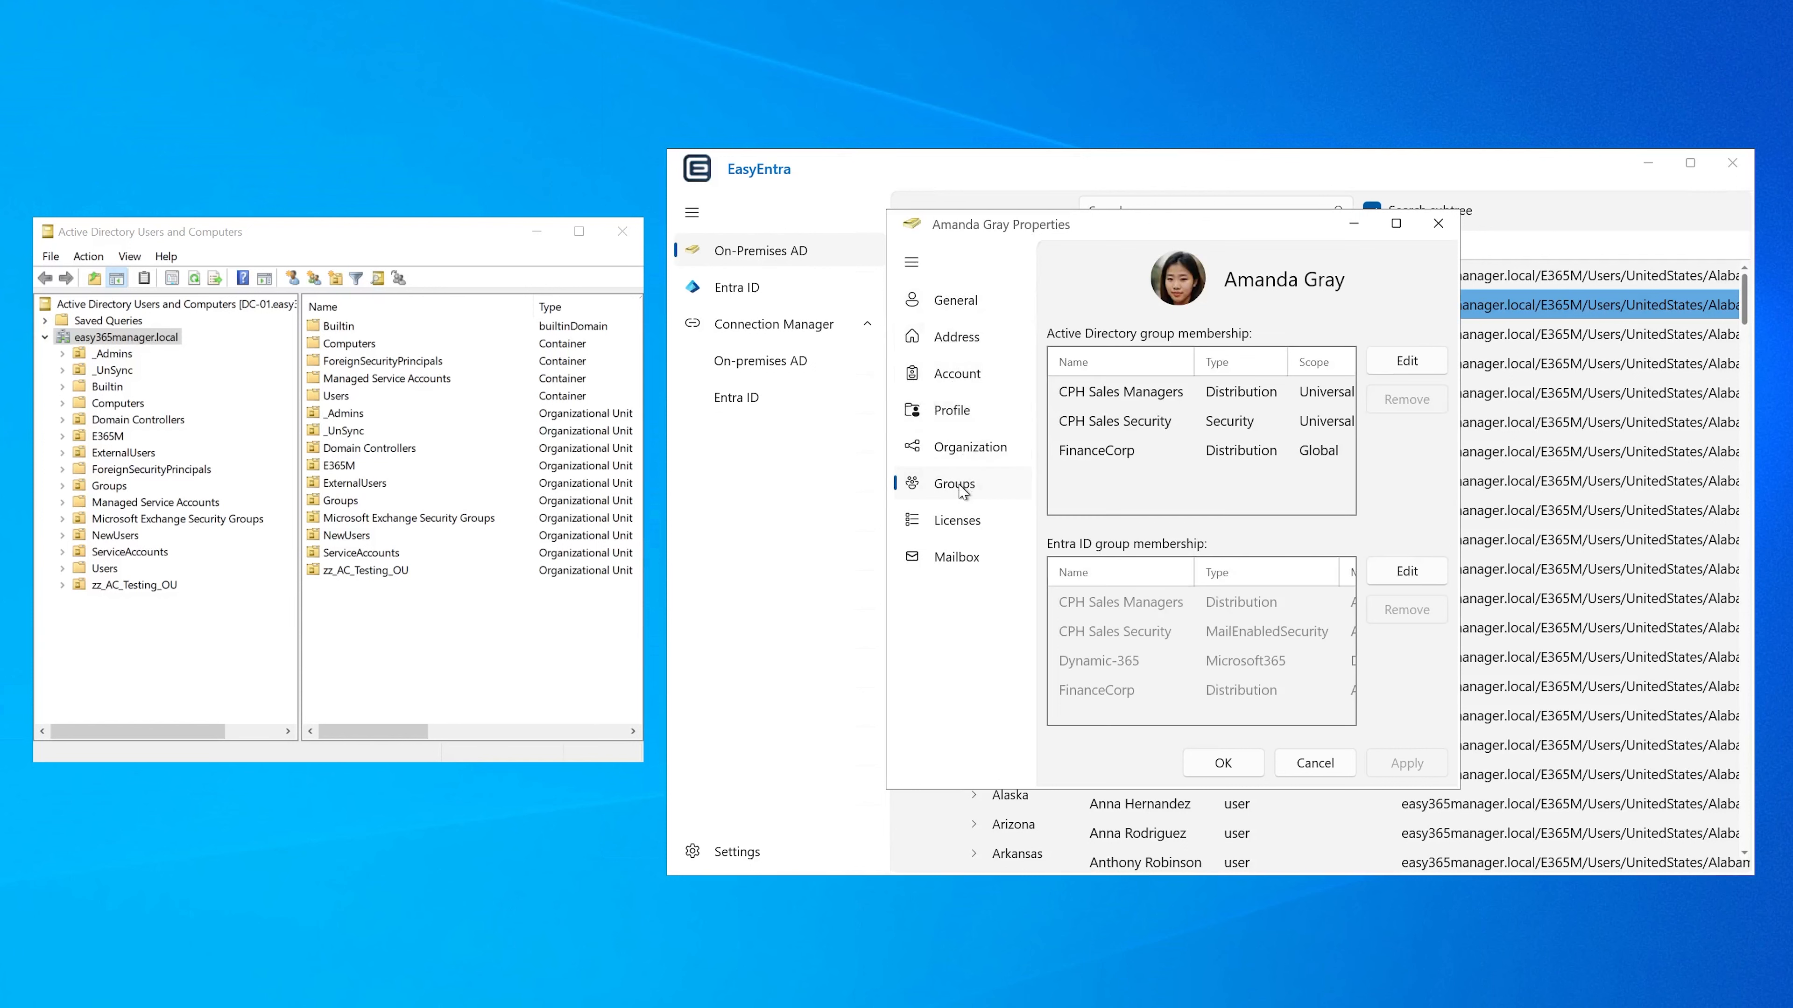
{"action": "left_click", "coordinate": [958, 521]}
{"action": "scroll", "coordinate": [1140, 544], "scroll_direction": "down", "scroll_amount": 3}
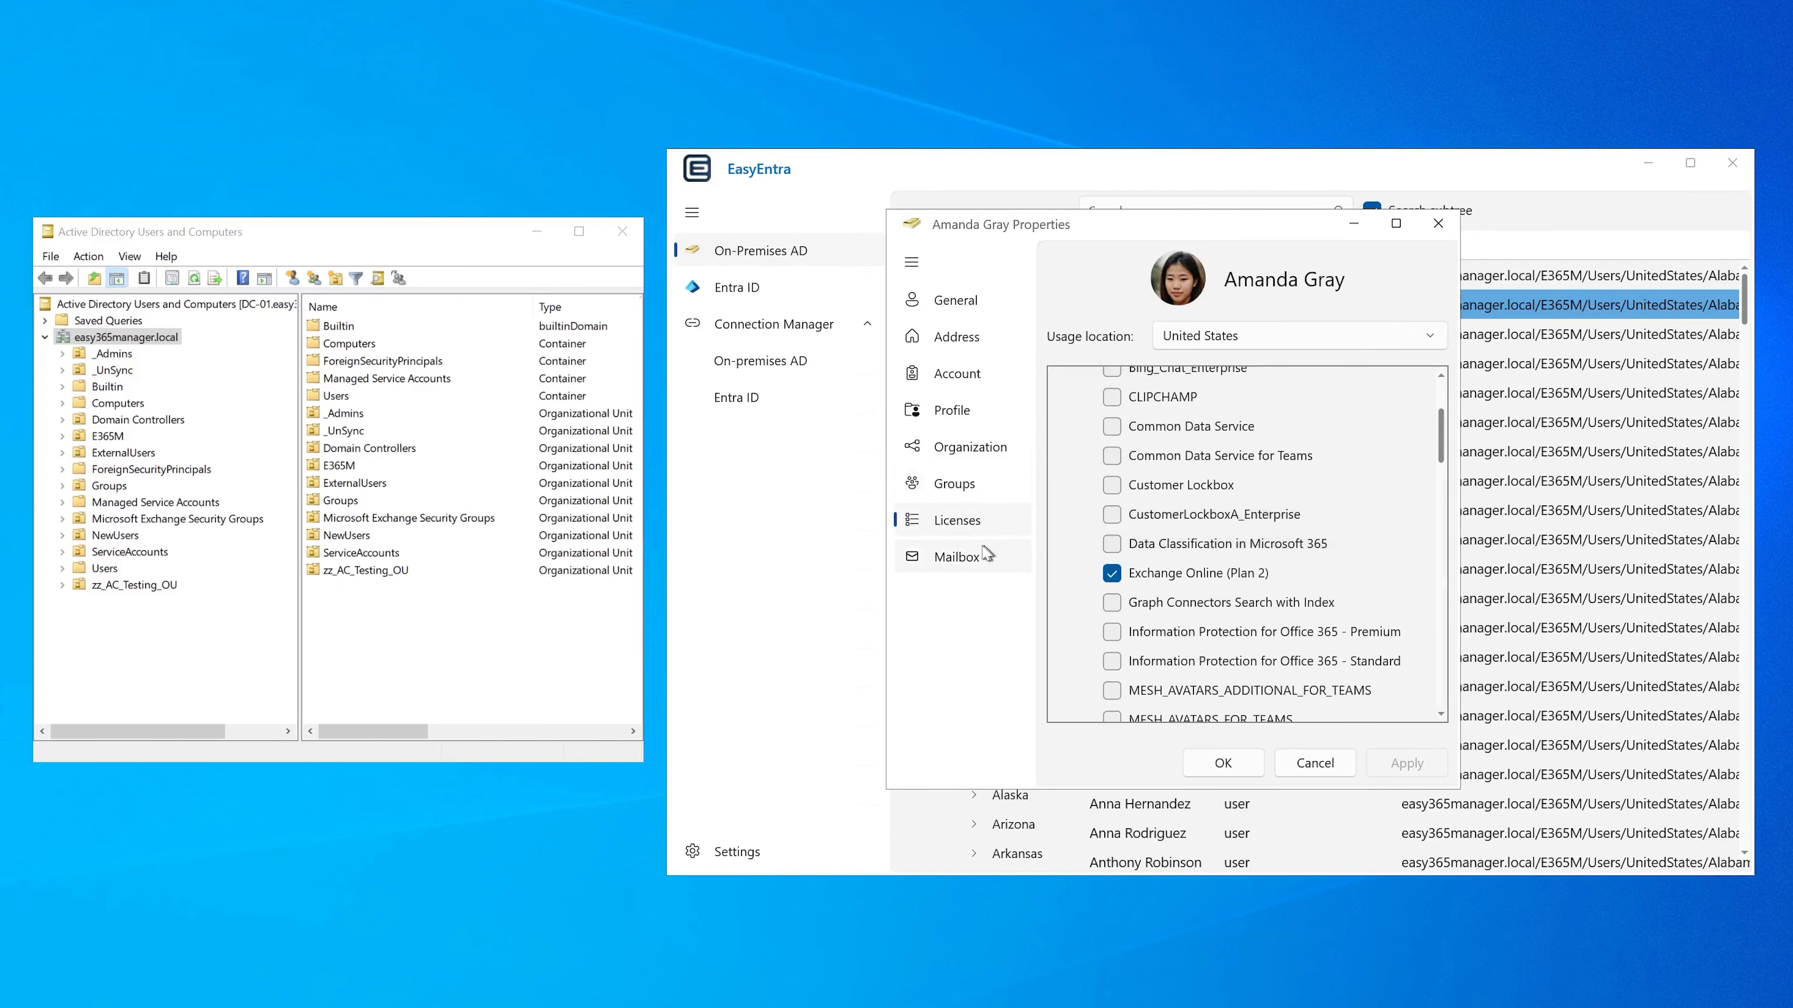
{"action": "left_click", "coordinate": [966, 556]}
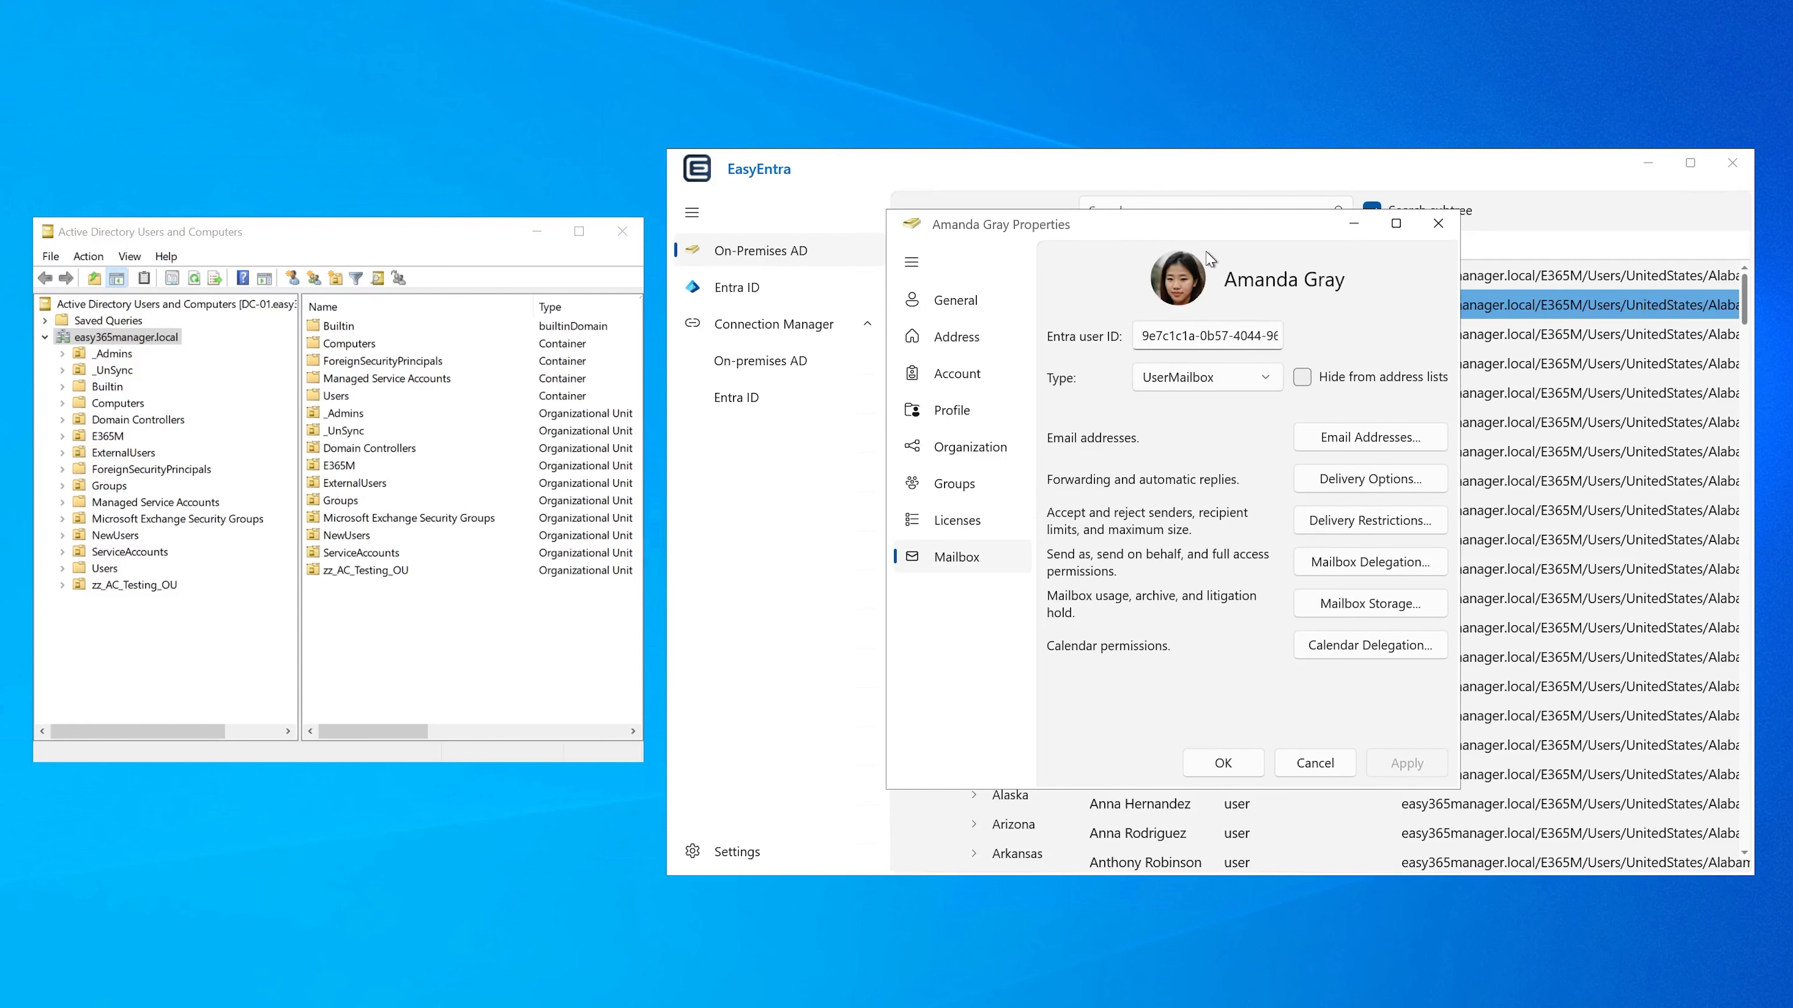
{"action": "left_click", "coordinate": [1438, 223]}
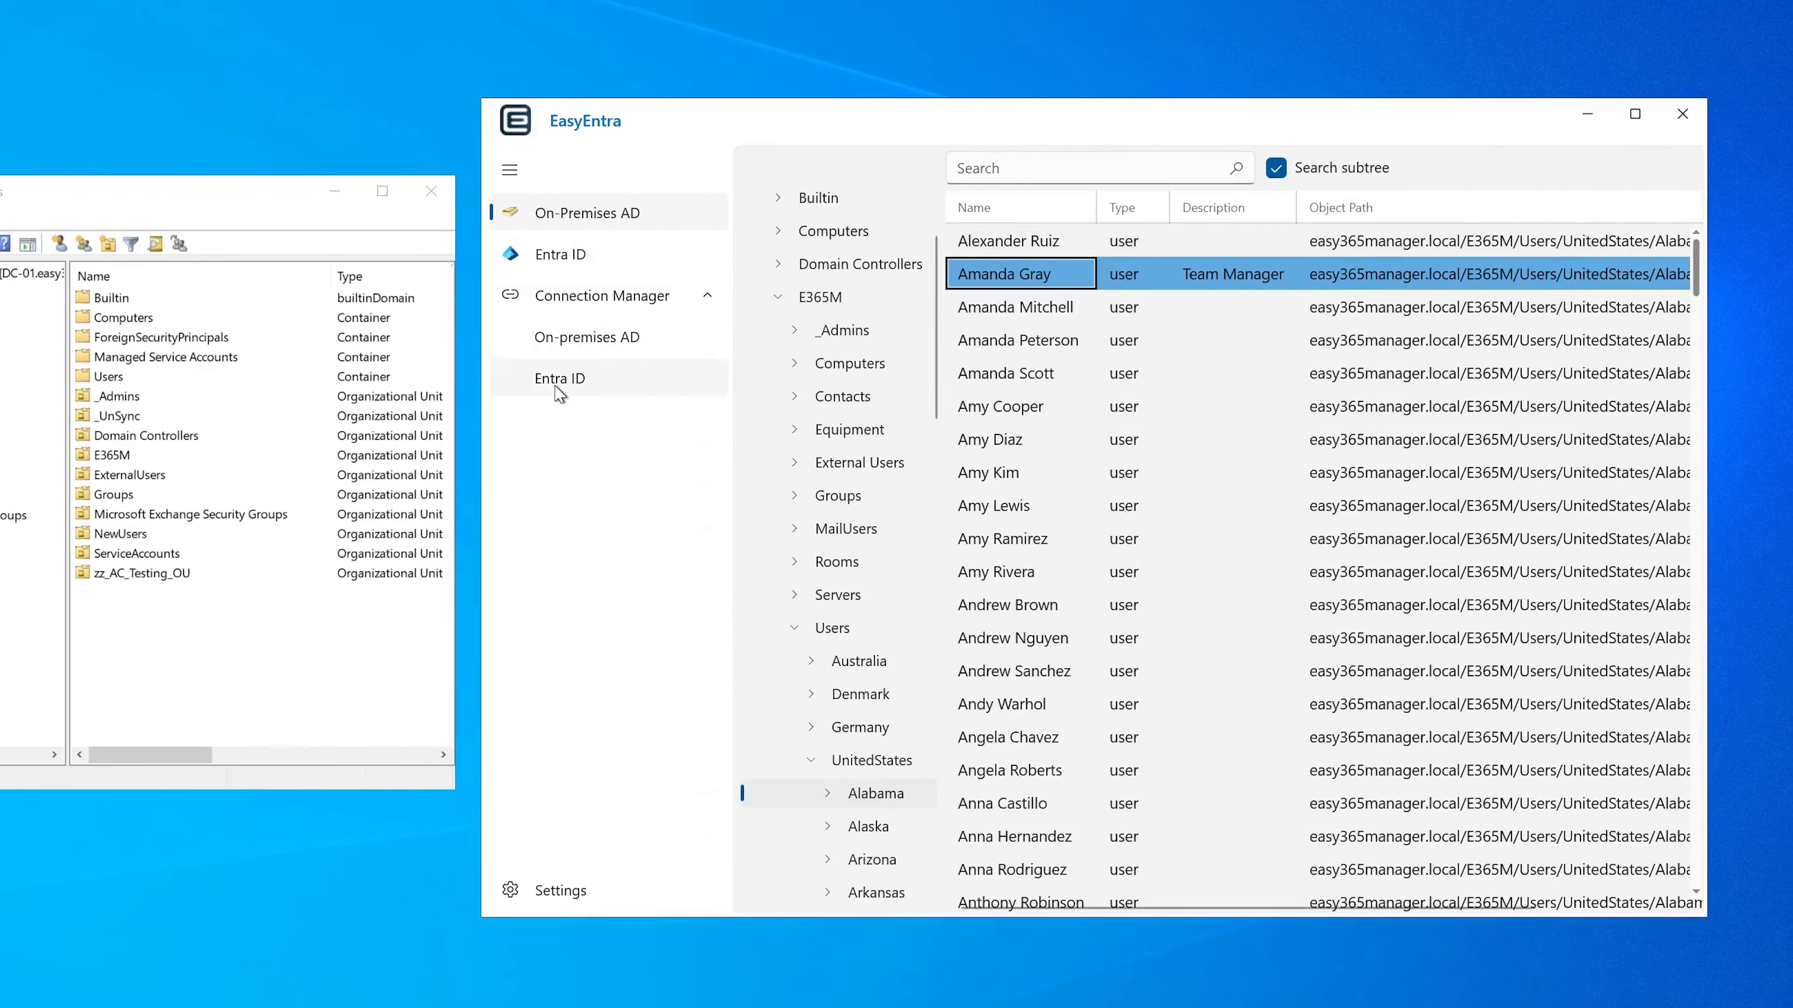
Step: Start adding another Entra ID connection to the Primary Tenant and sign in to MS Graph with the first onmicrosoft.com account, entering its password
{"action": "left_click", "coordinate": [557, 385]}
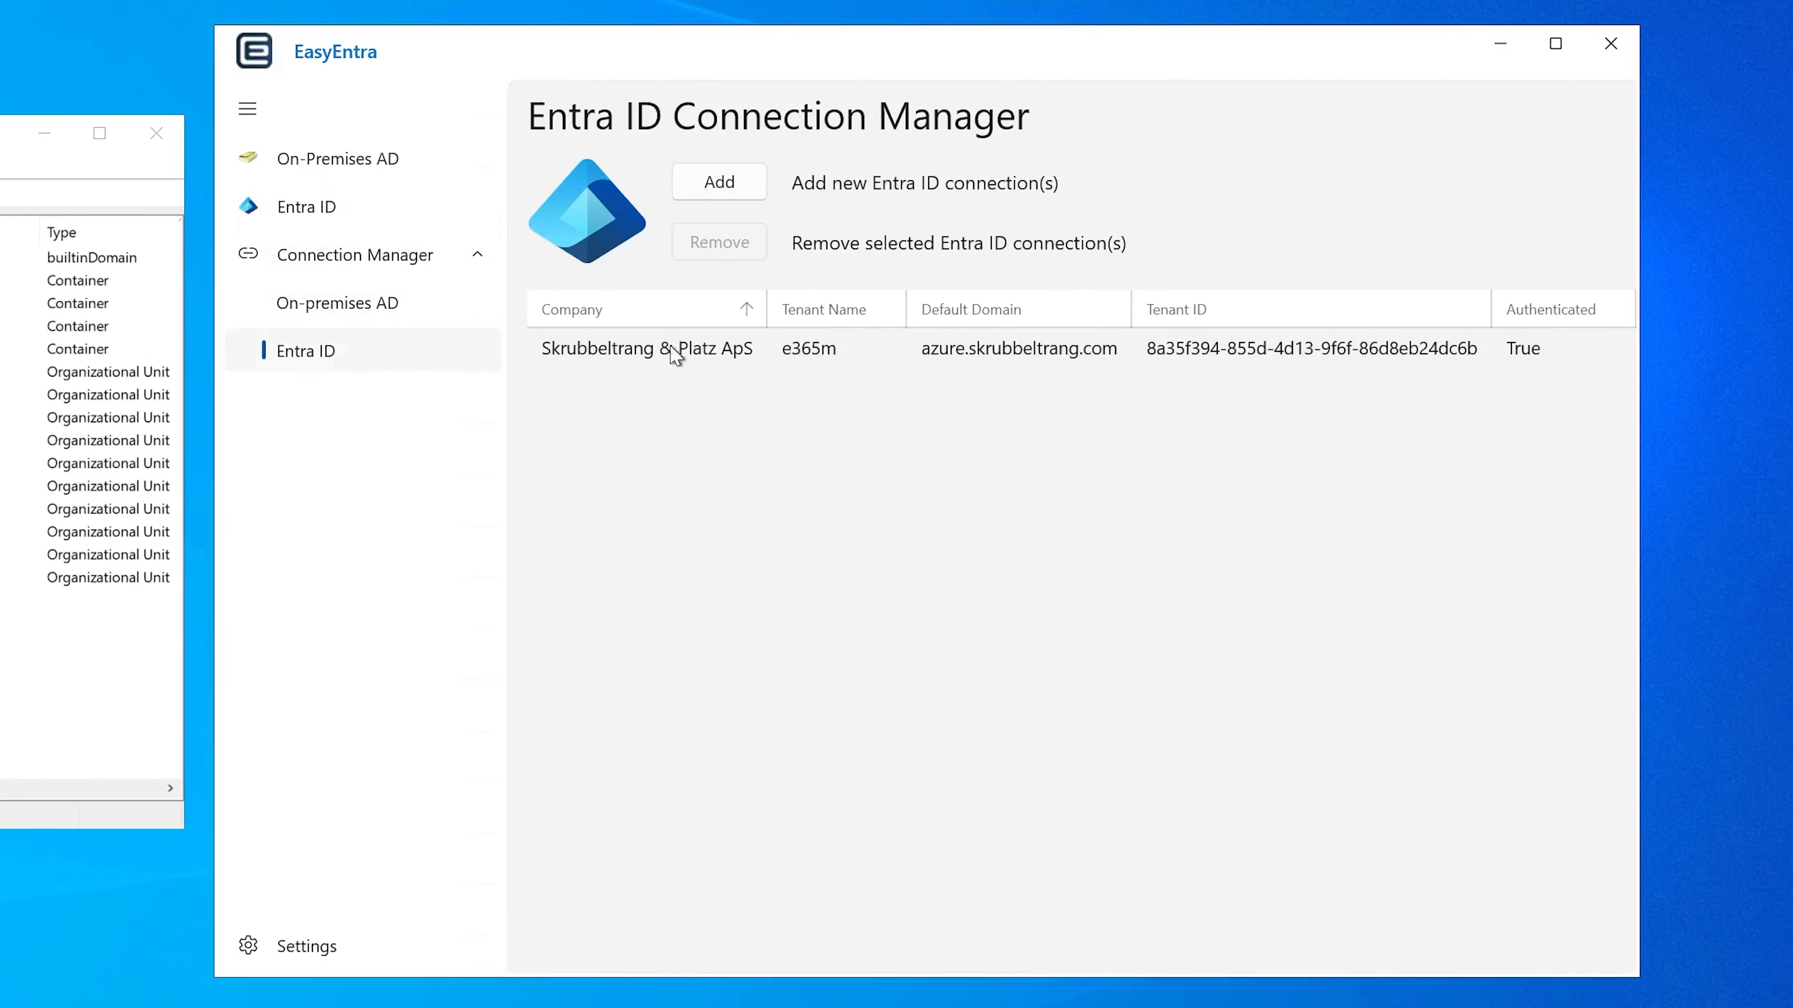
{"action": "left_click", "coordinate": [706, 185]}
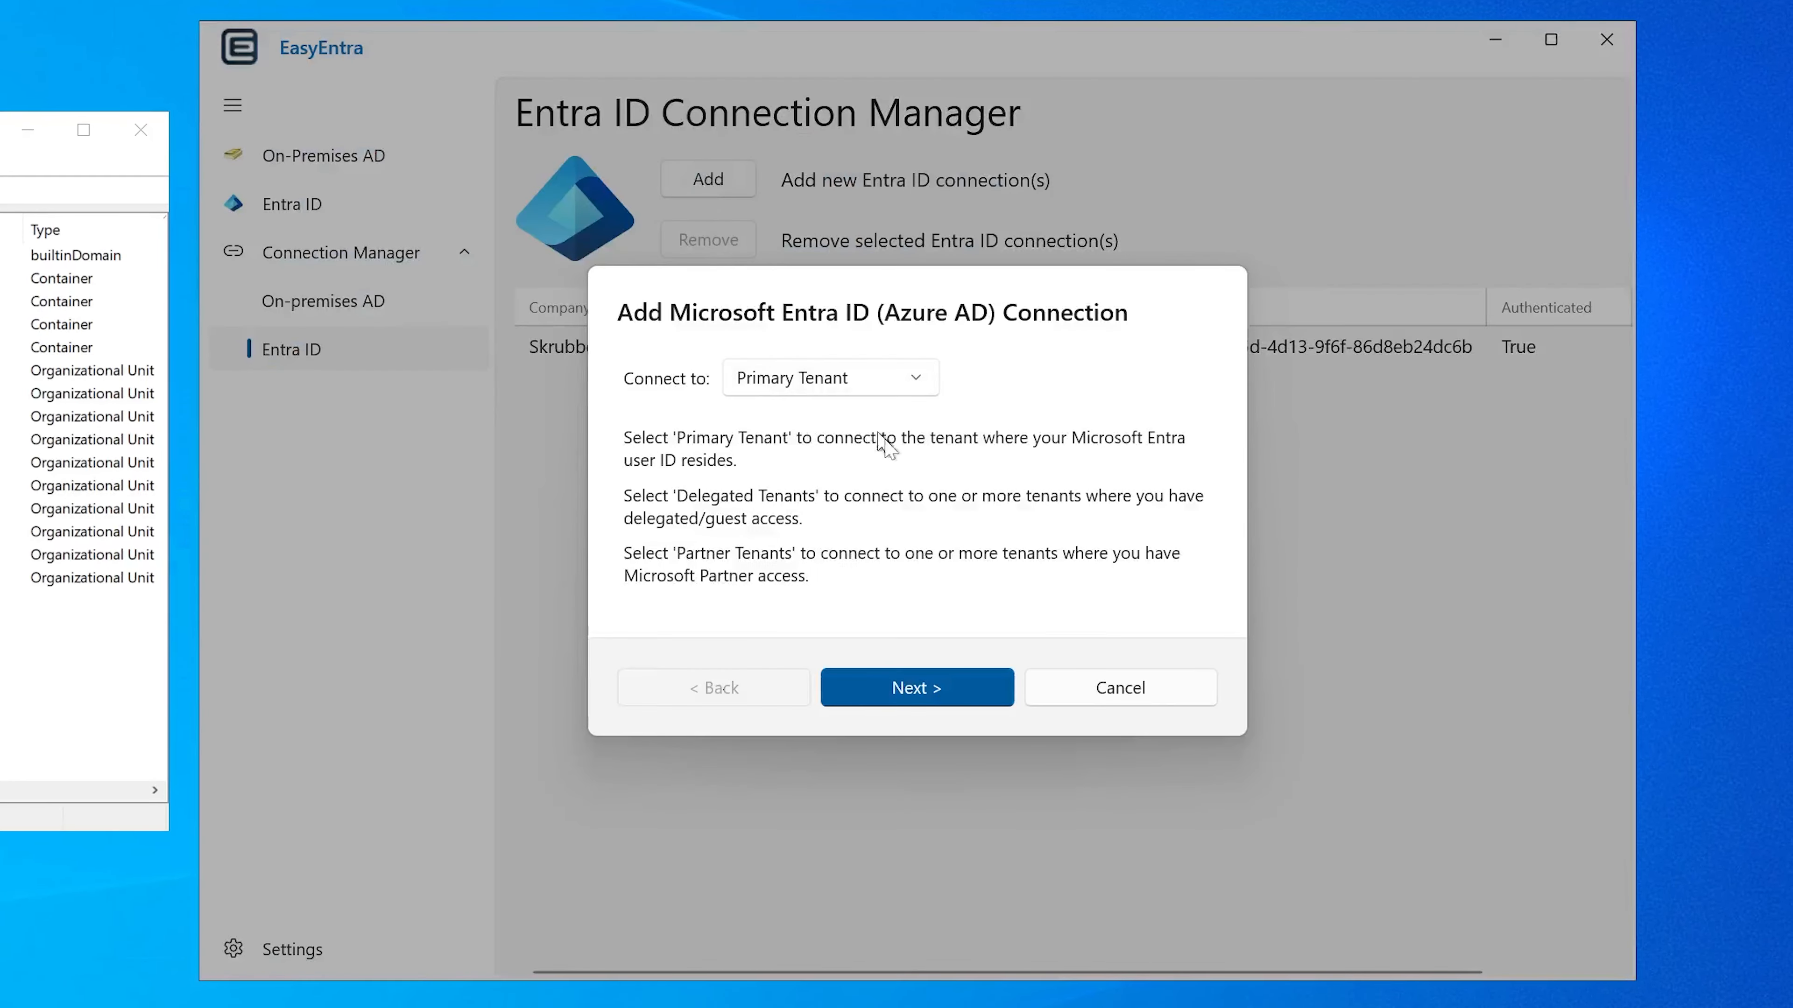
{"action": "left_click", "coordinate": [933, 689]}
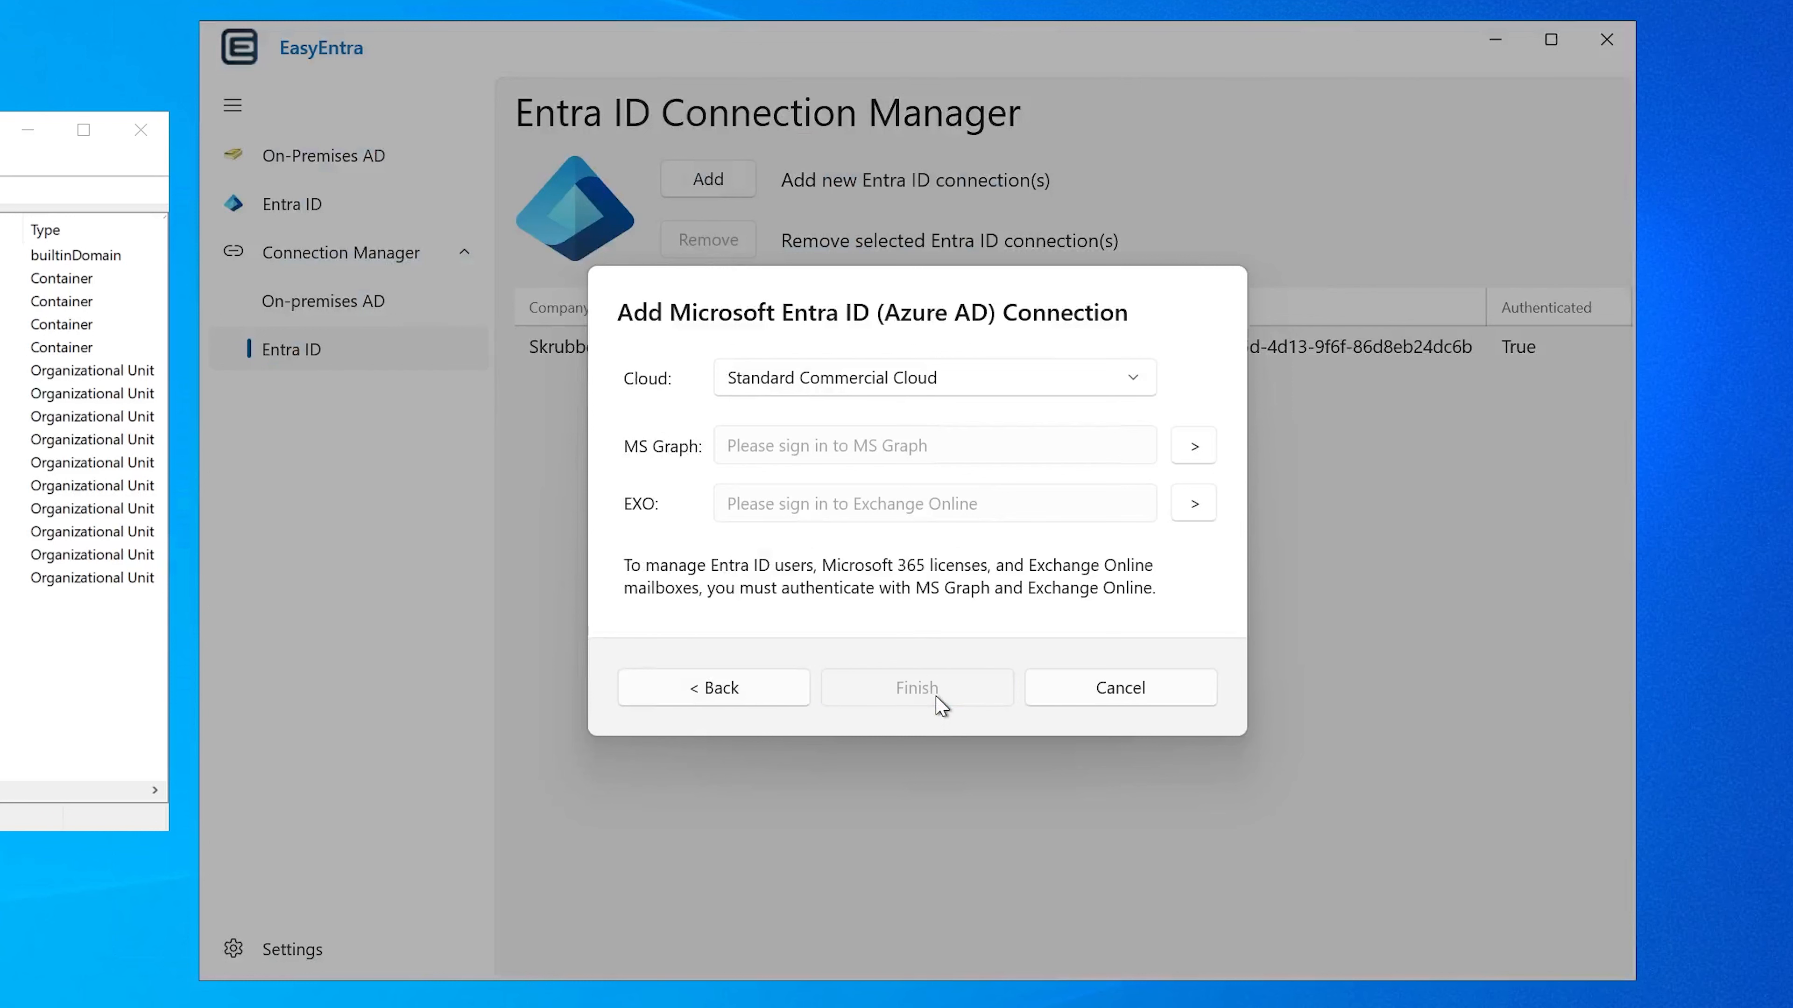
{"action": "left_click", "coordinate": [1194, 449]}
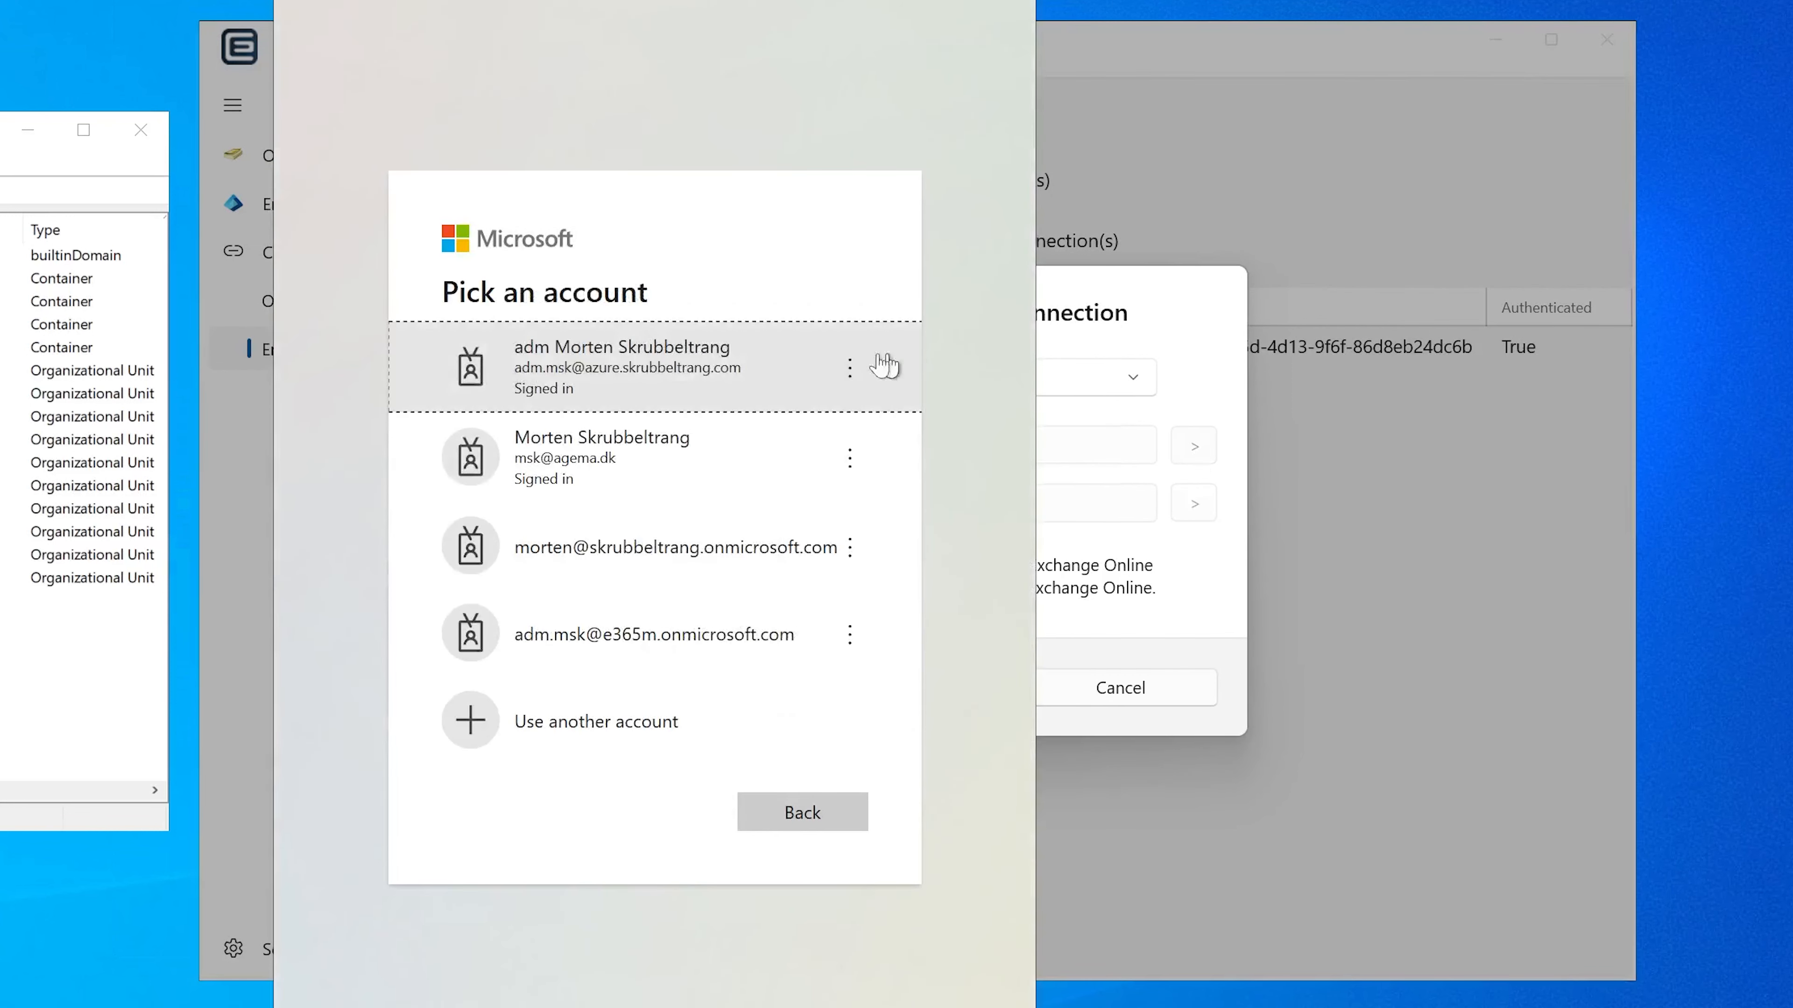
{"action": "left_click", "coordinate": [684, 555]}
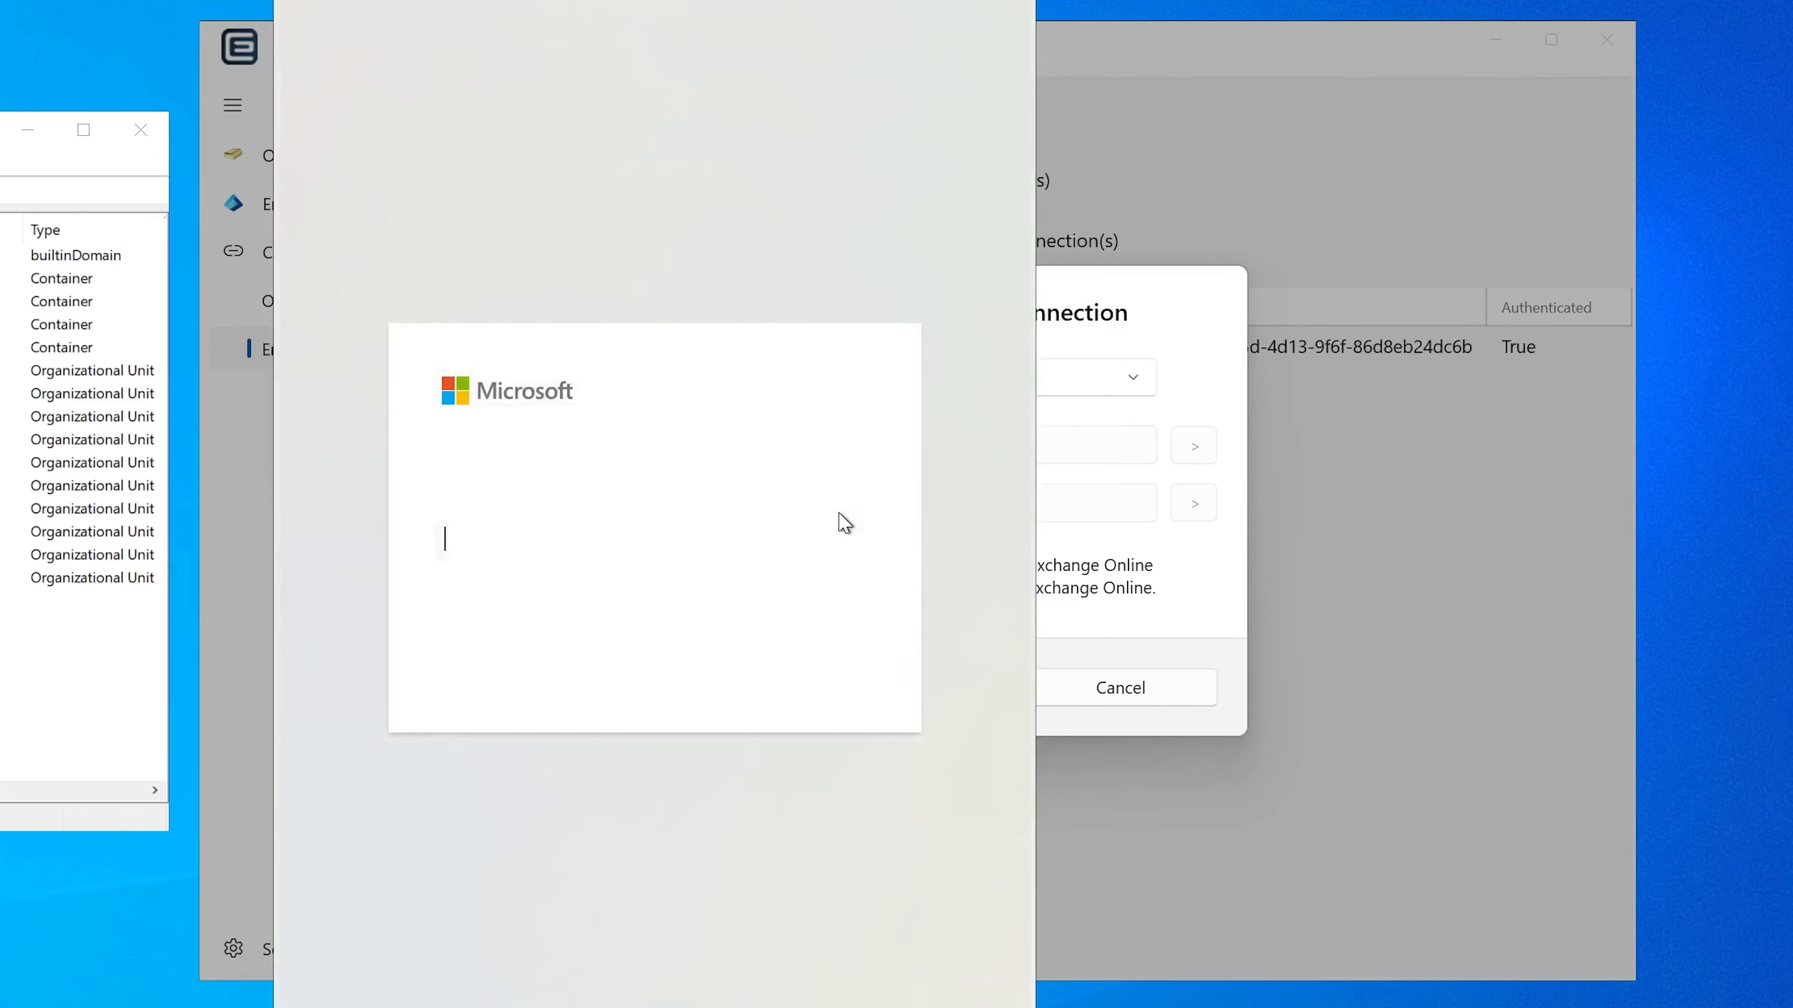
{"action": "type", "text": "****"}
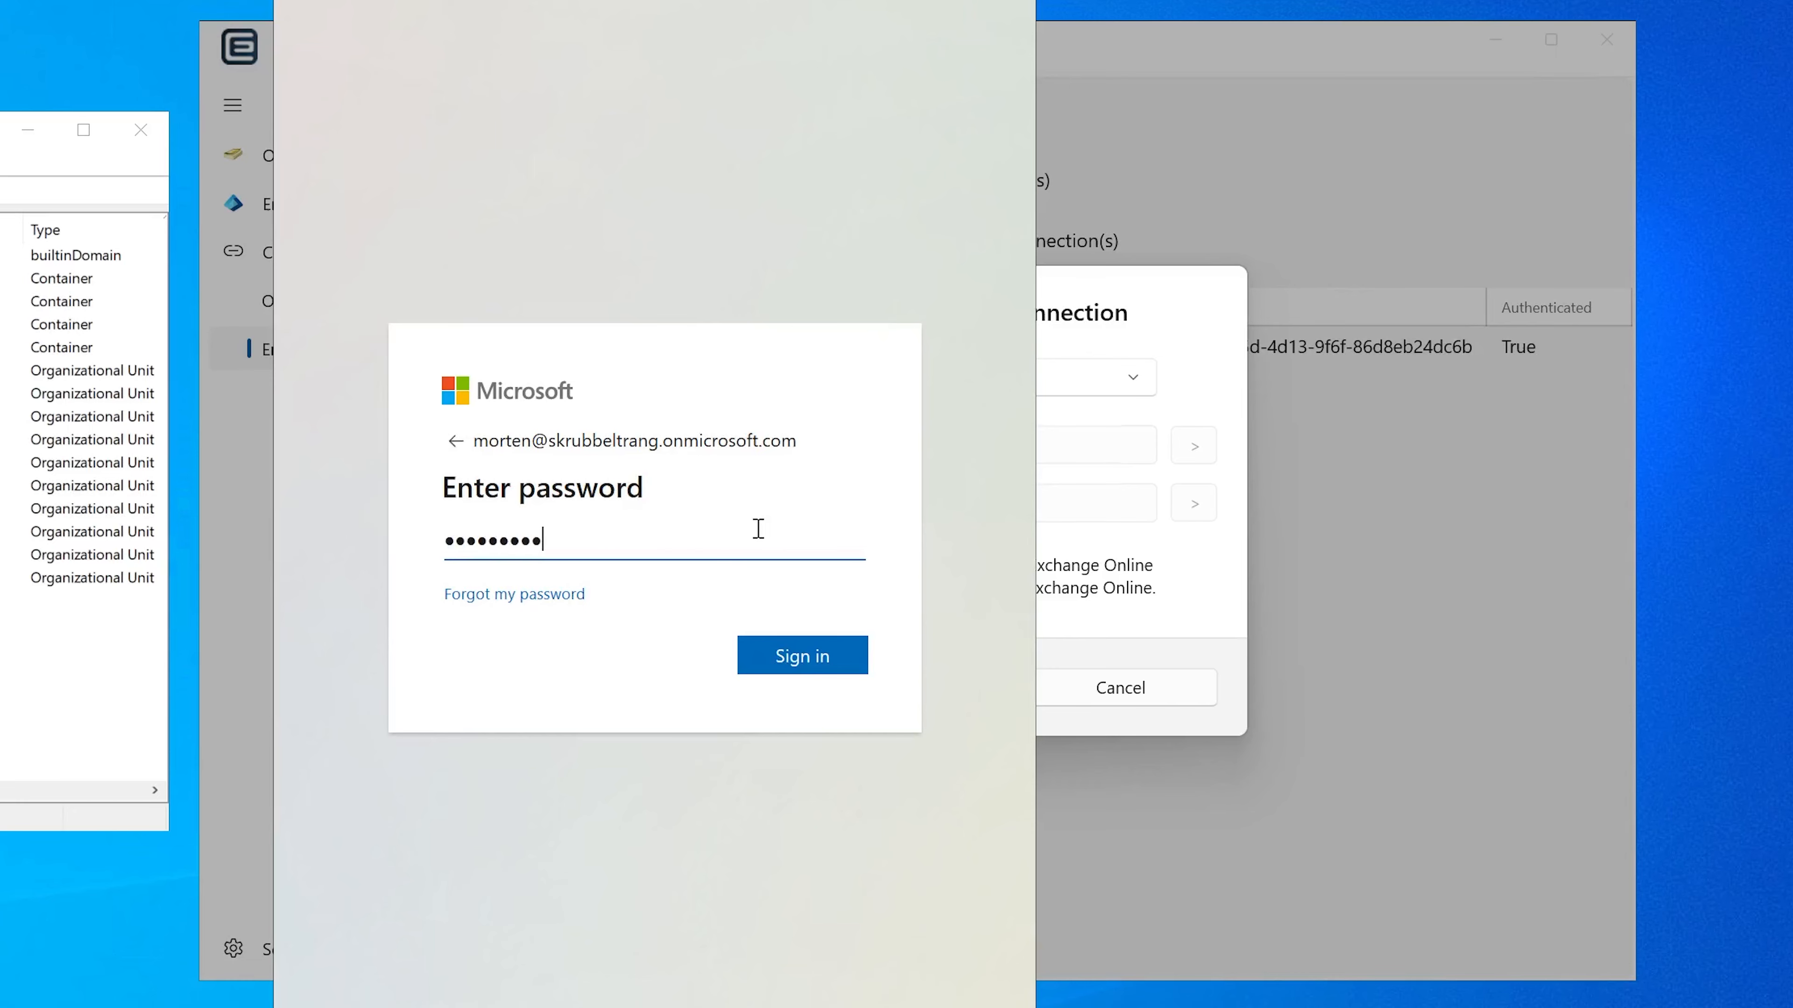
{"action": "key", "text": "Return"}
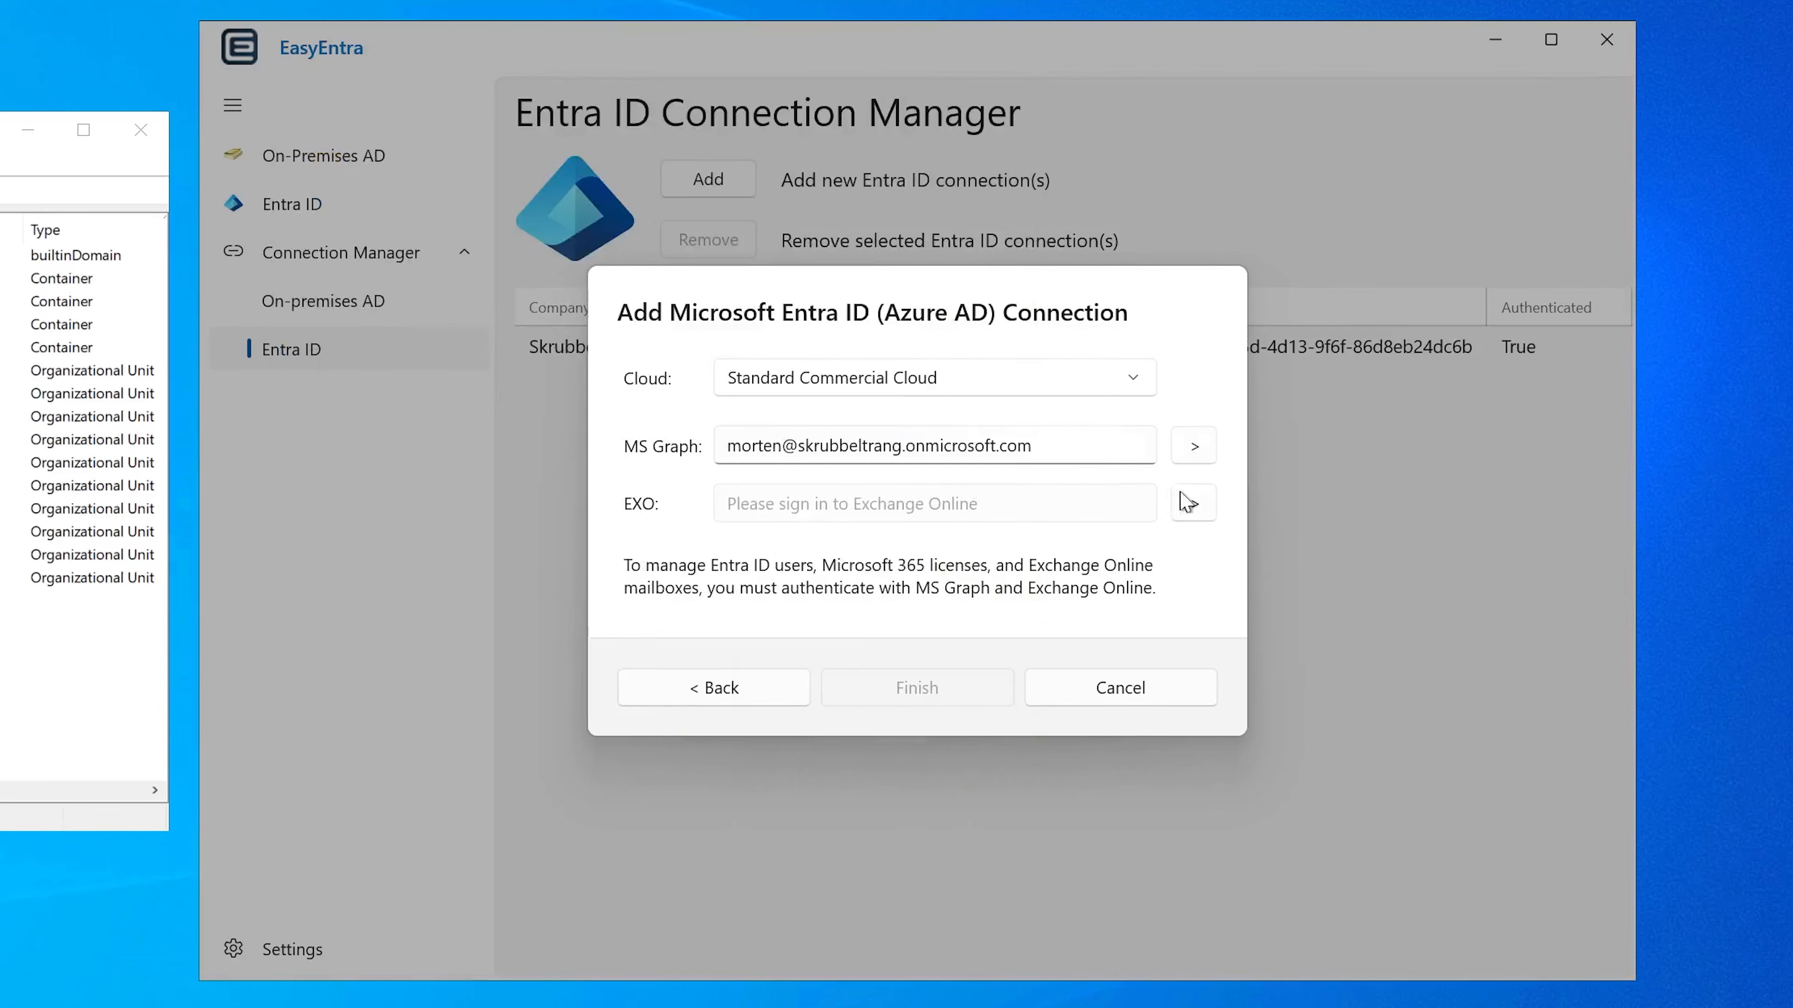
Step: Sign in to Exchange Online with the same onmicrosoft.com account and finish adding the second Entra ID connection
{"action": "left_click", "coordinate": [1194, 503]}
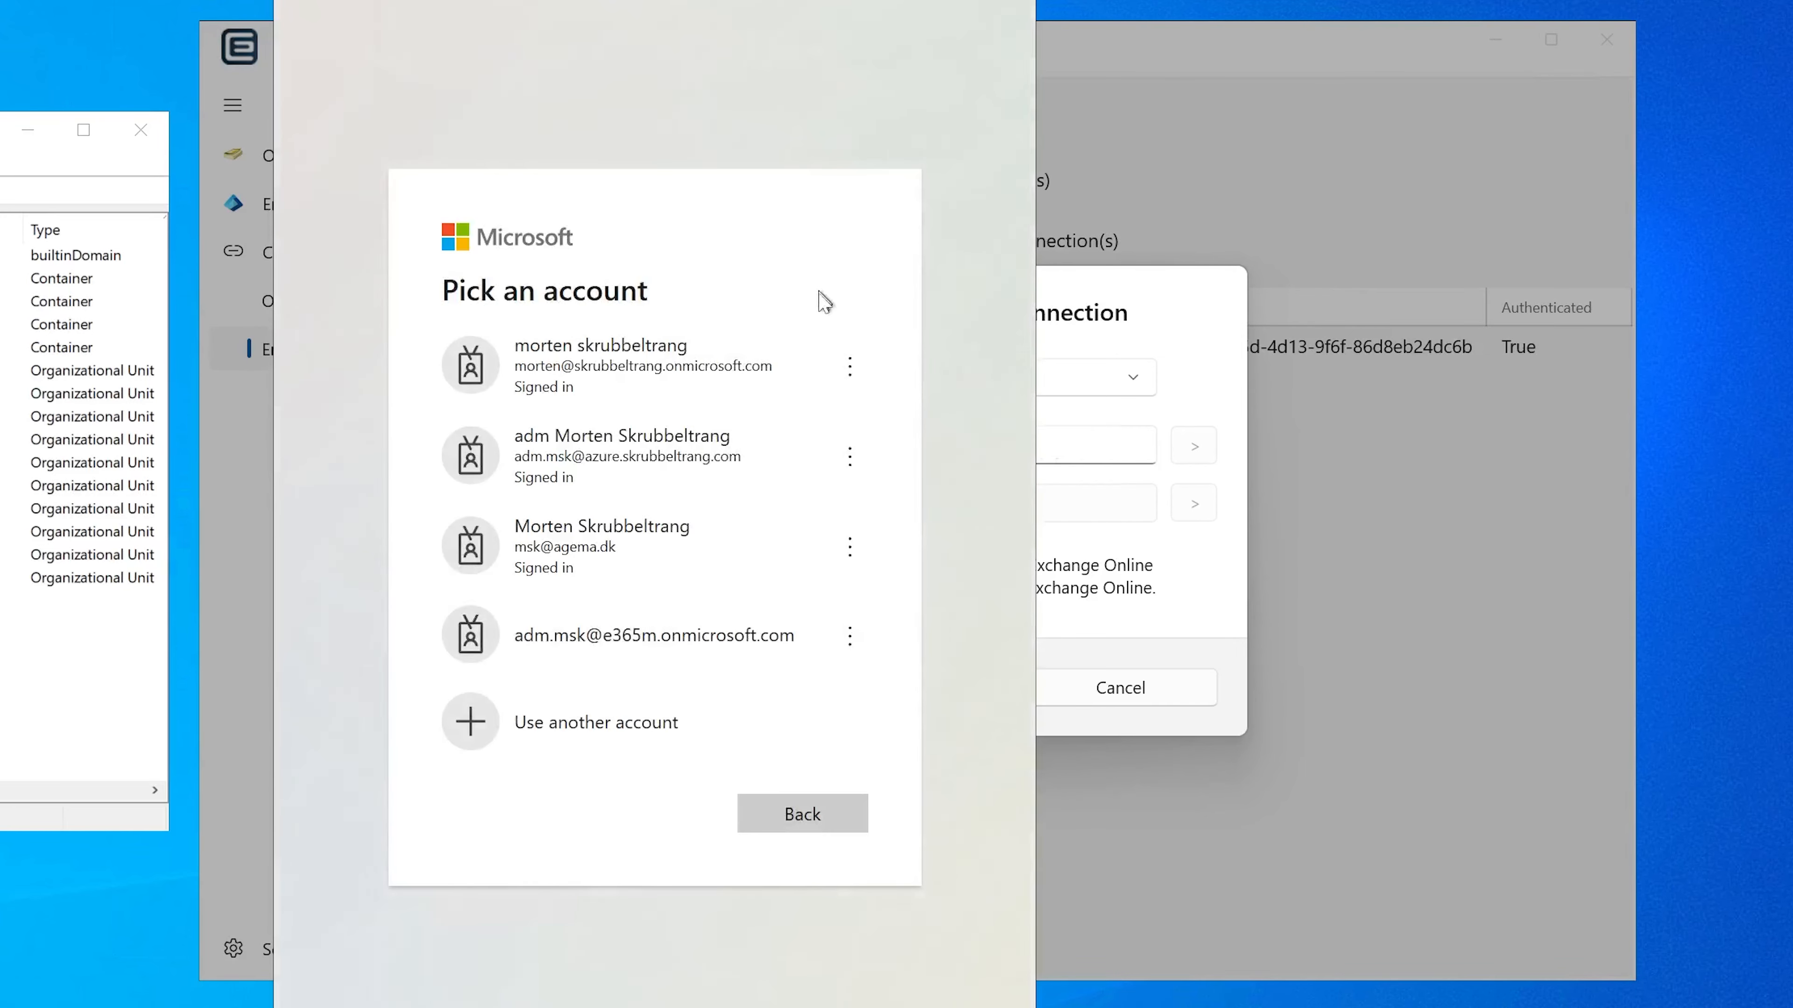
{"action": "left_click", "coordinate": [670, 374]}
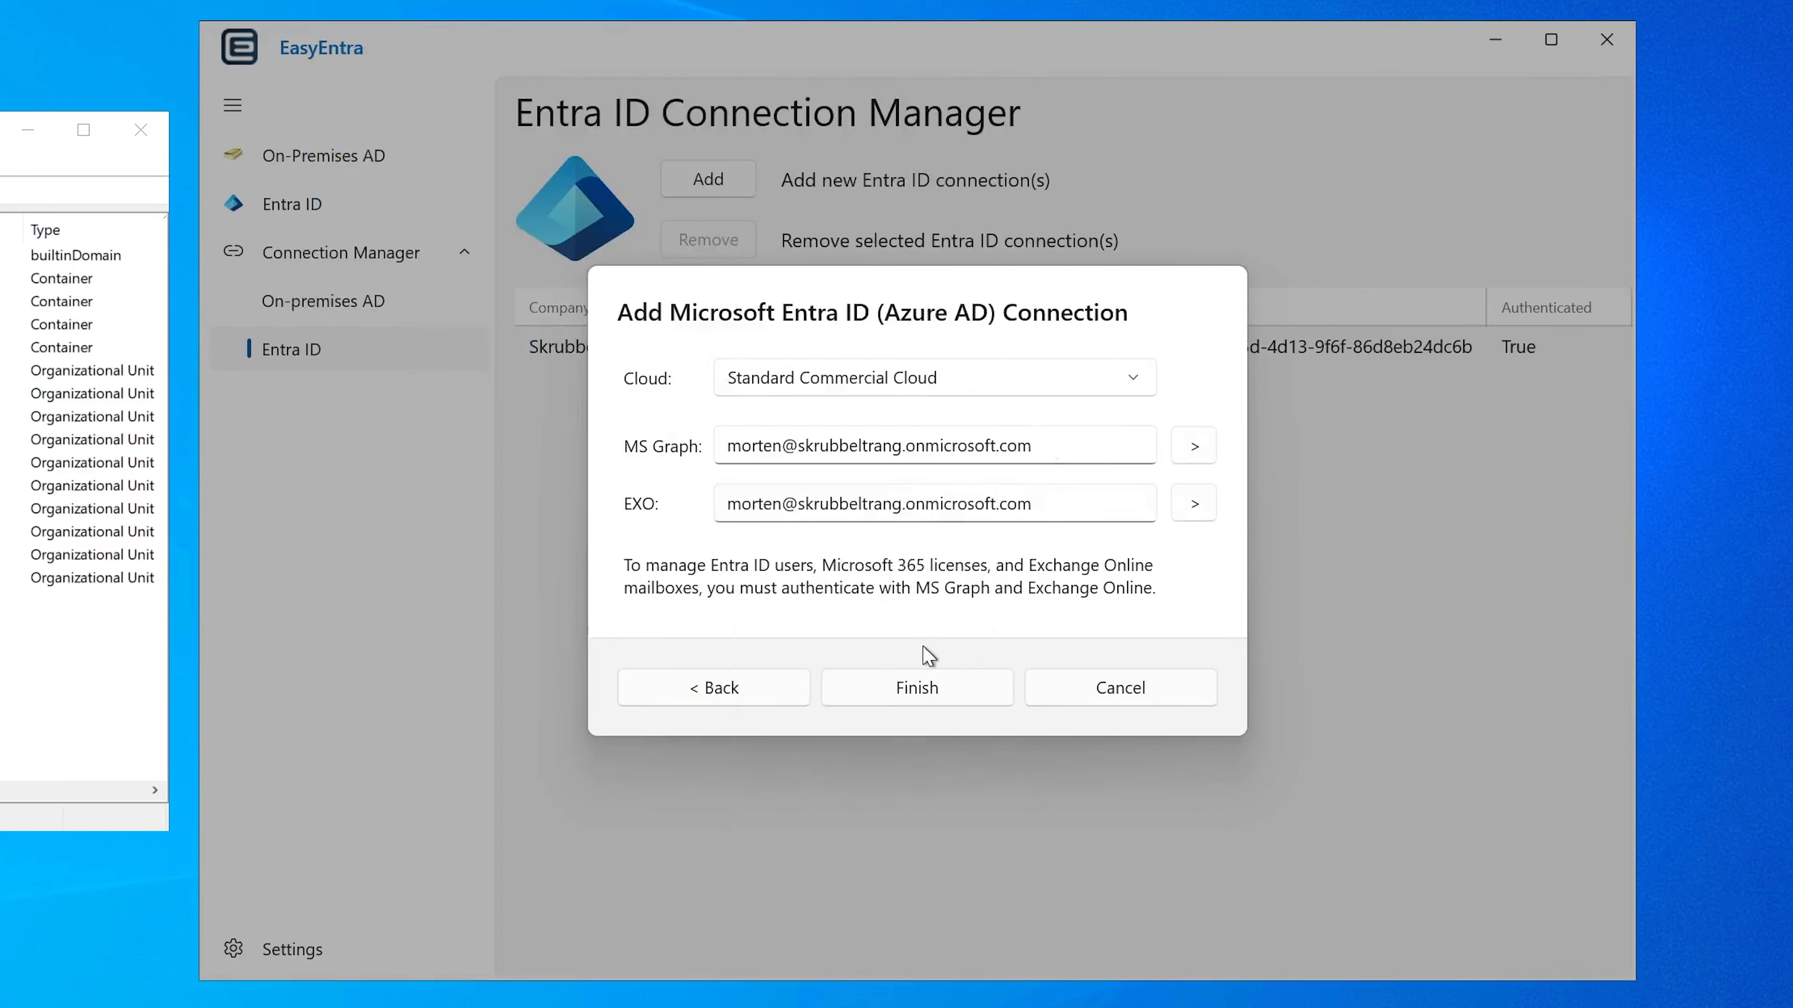
{"action": "left_click", "coordinate": [918, 688]}
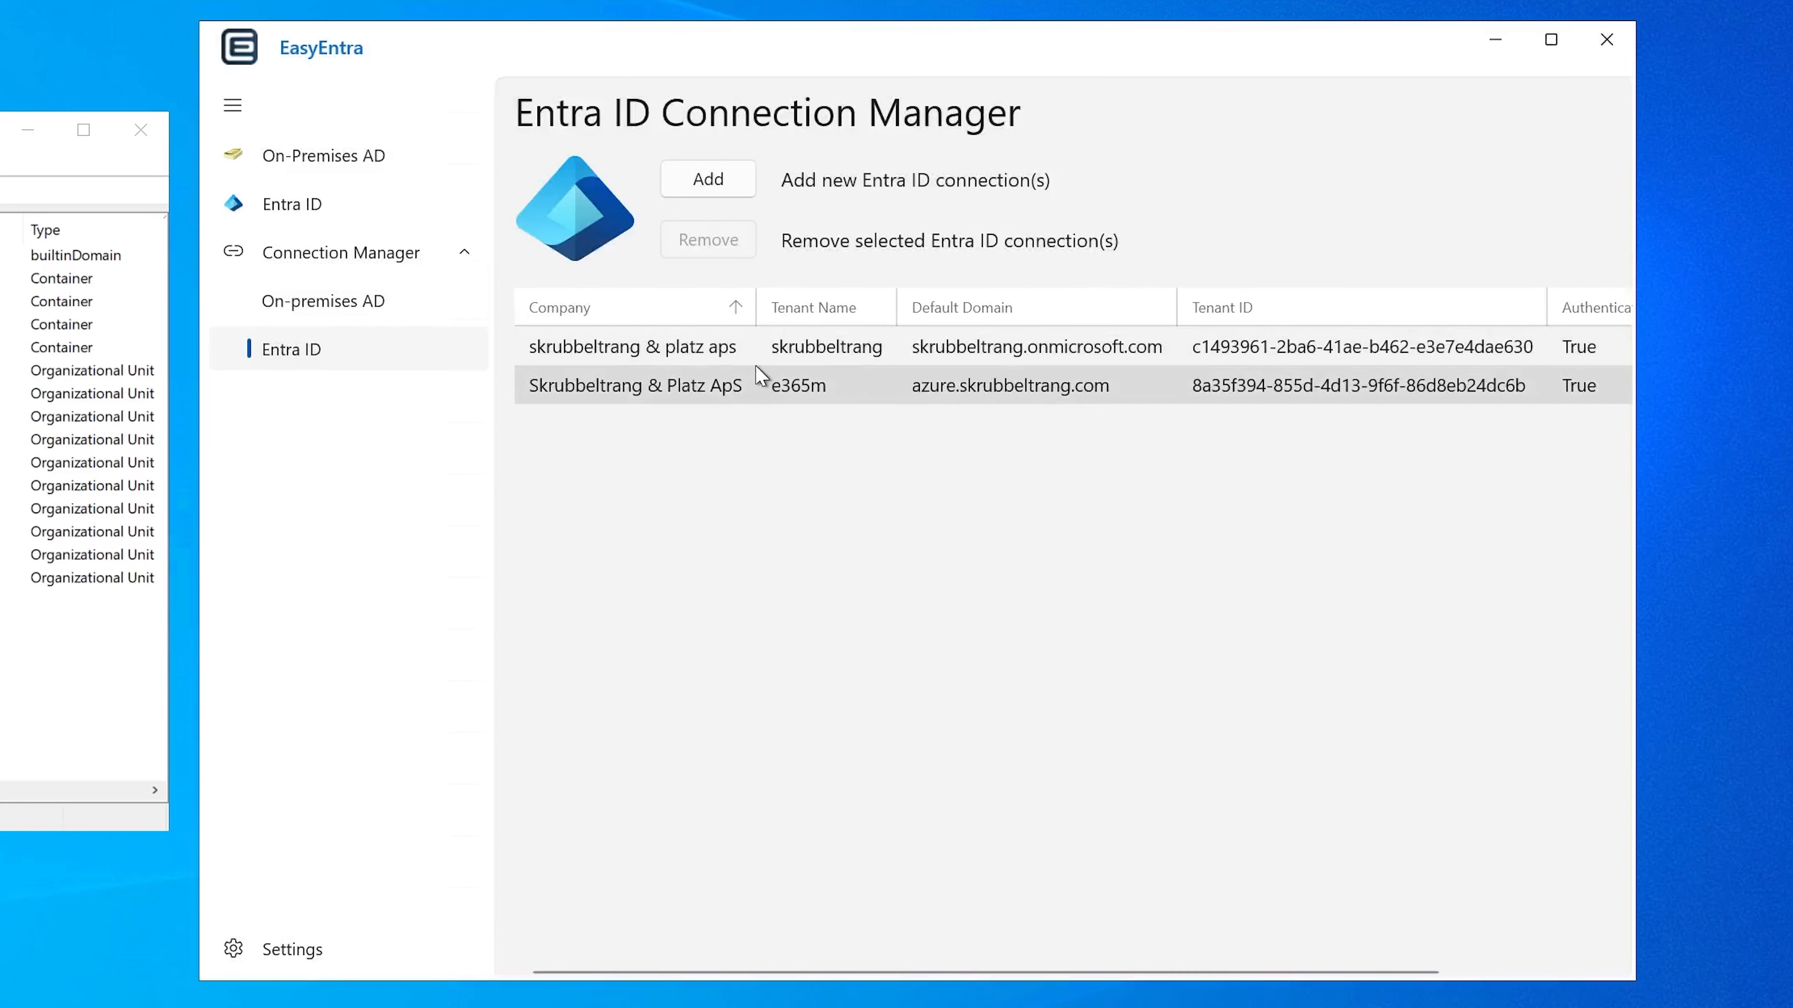
Step: Open the Entra ID directory view and expand both connected tenants in the tree
{"action": "left_click", "coordinate": [338, 213]}
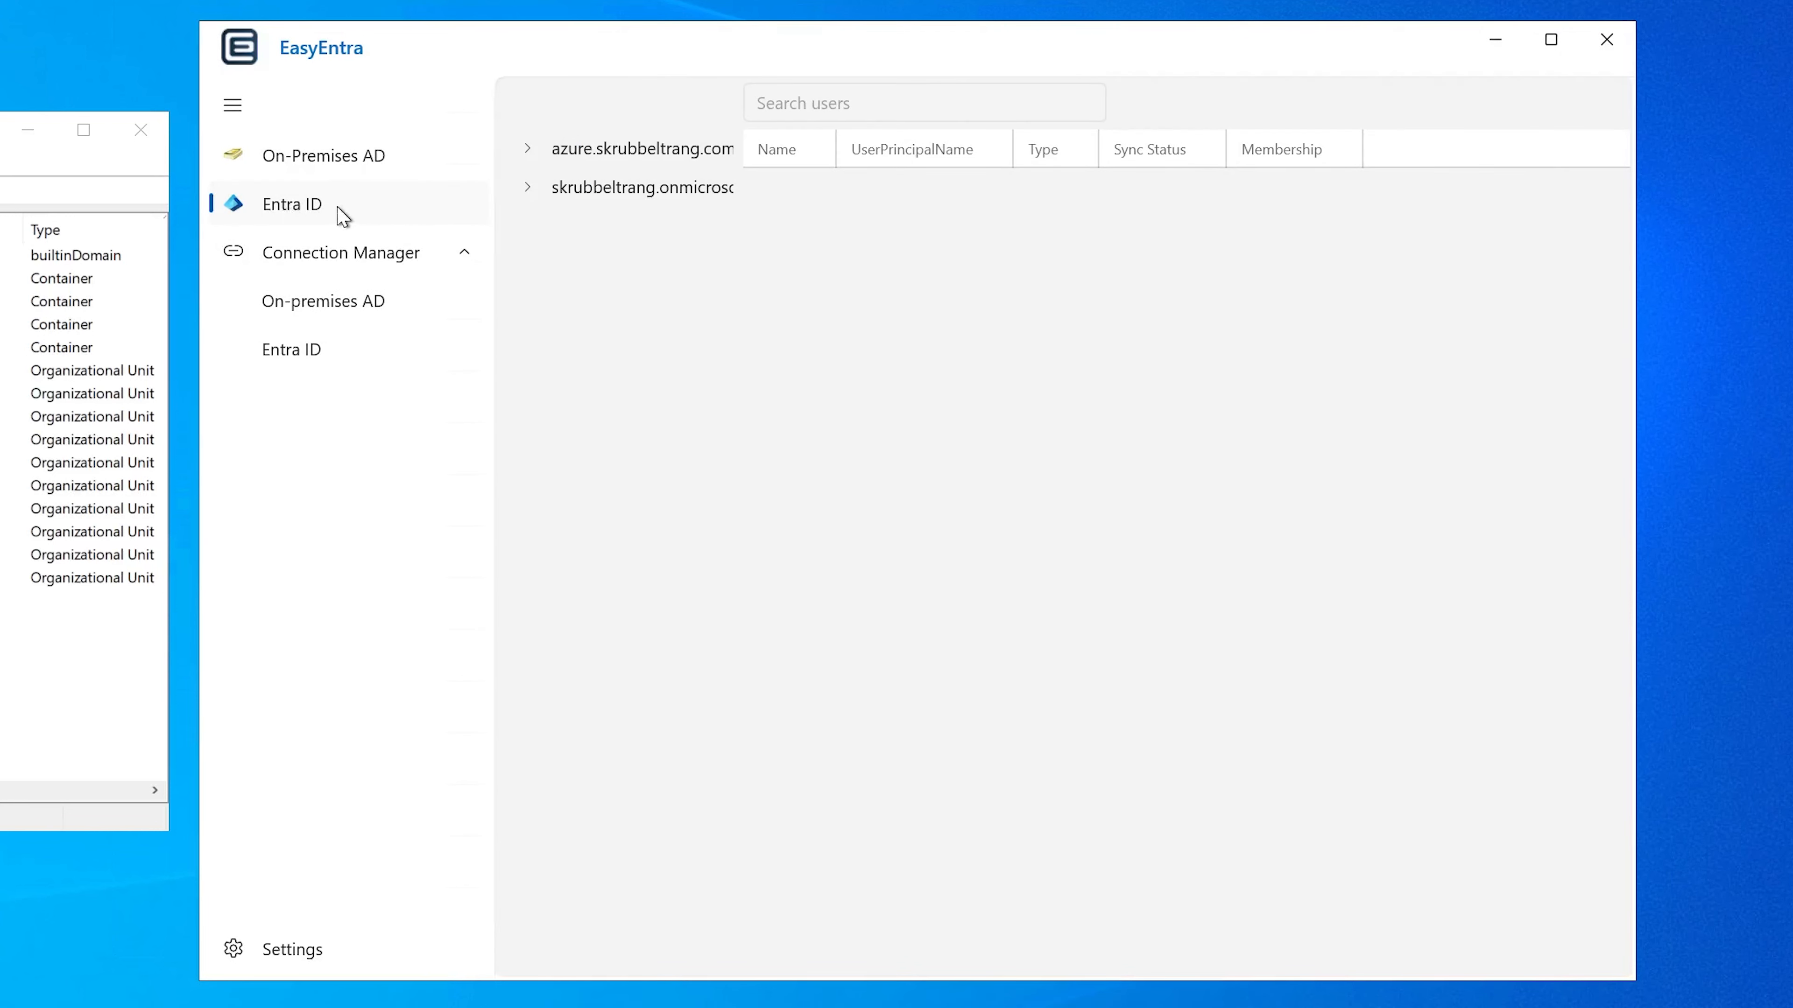
{"action": "left_click", "coordinate": [619, 150]}
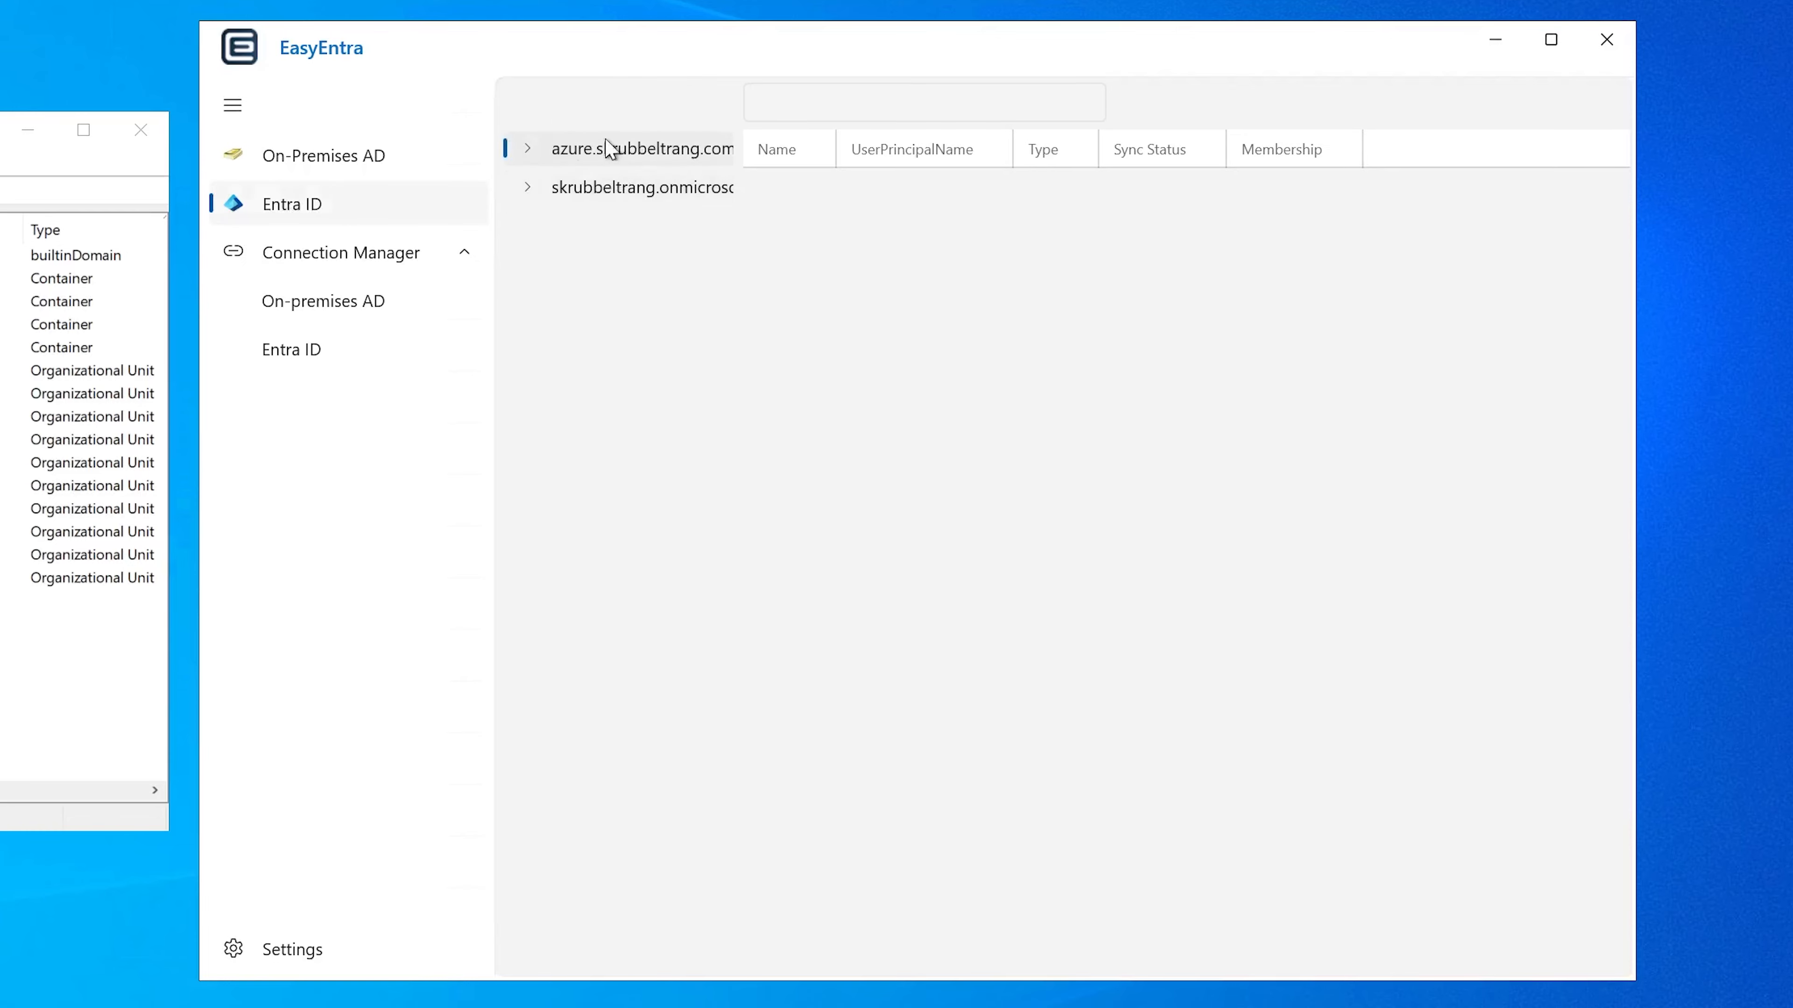
{"action": "left_click", "coordinate": [612, 305]}
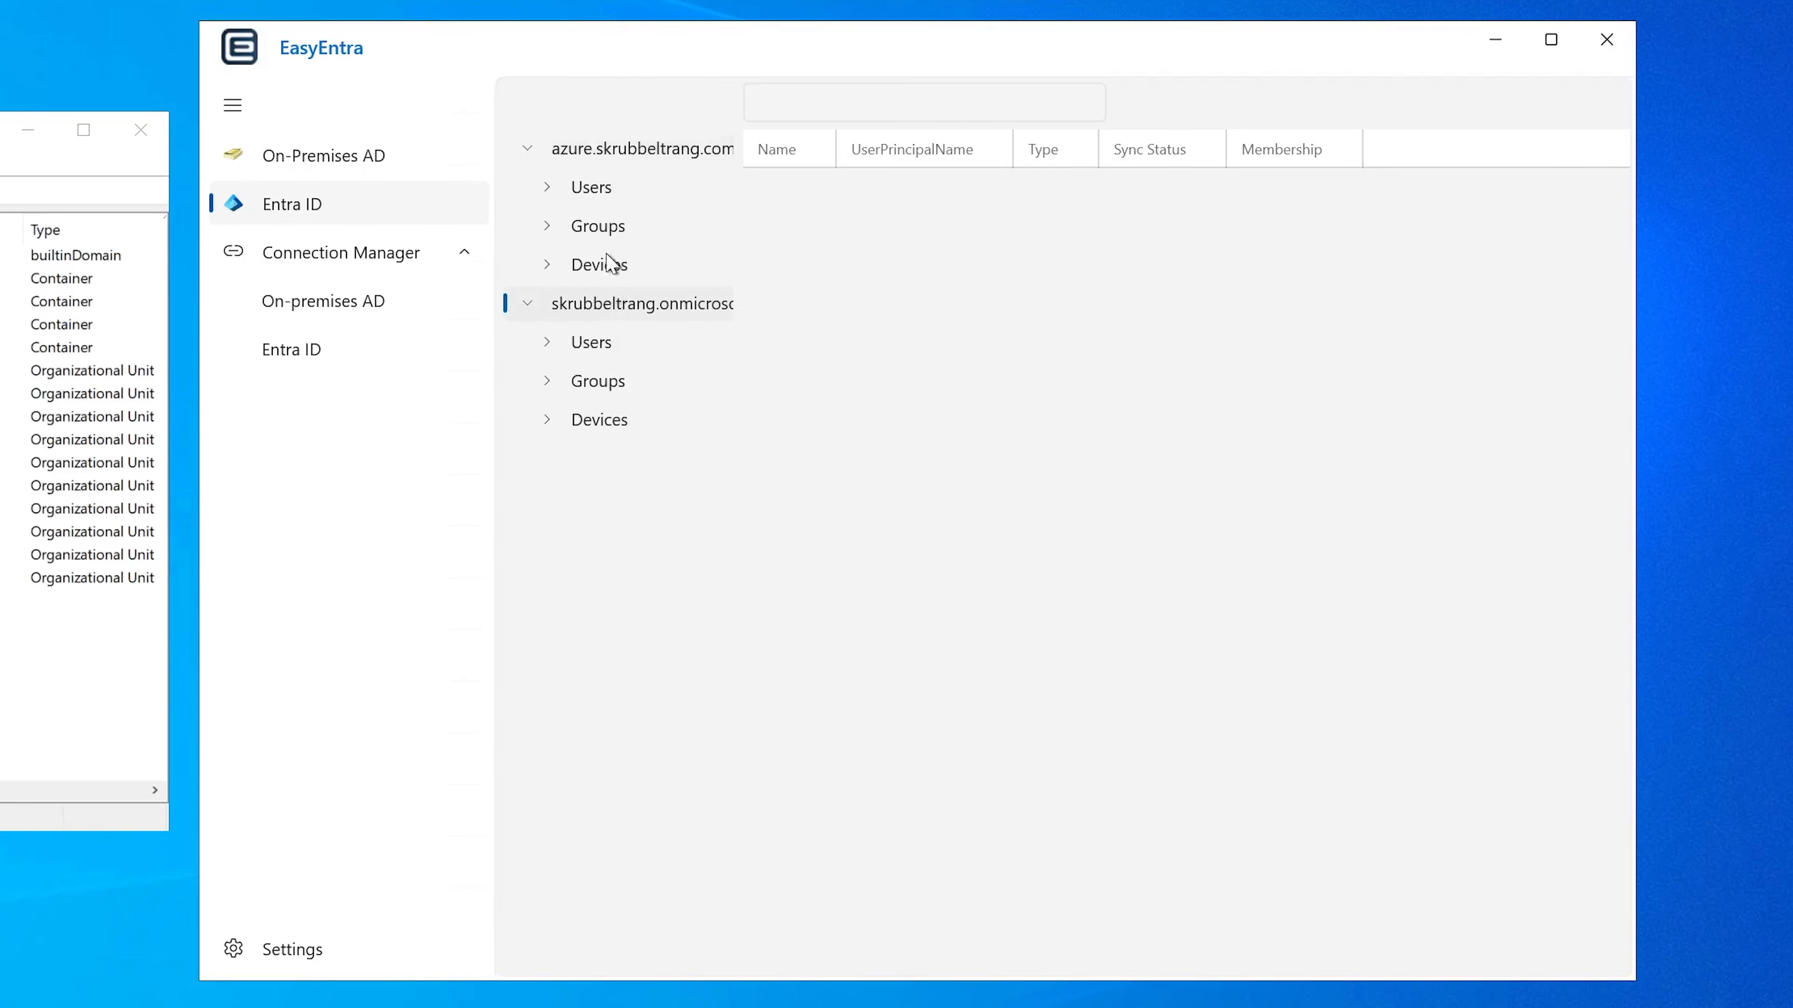
Step: Search the first tenant's users for "niels", open Niels Bohr's properties and move the properties window clear of the tree
{"action": "left_click", "coordinate": [601, 189]}
{"action": "left_click", "coordinate": [826, 103]}
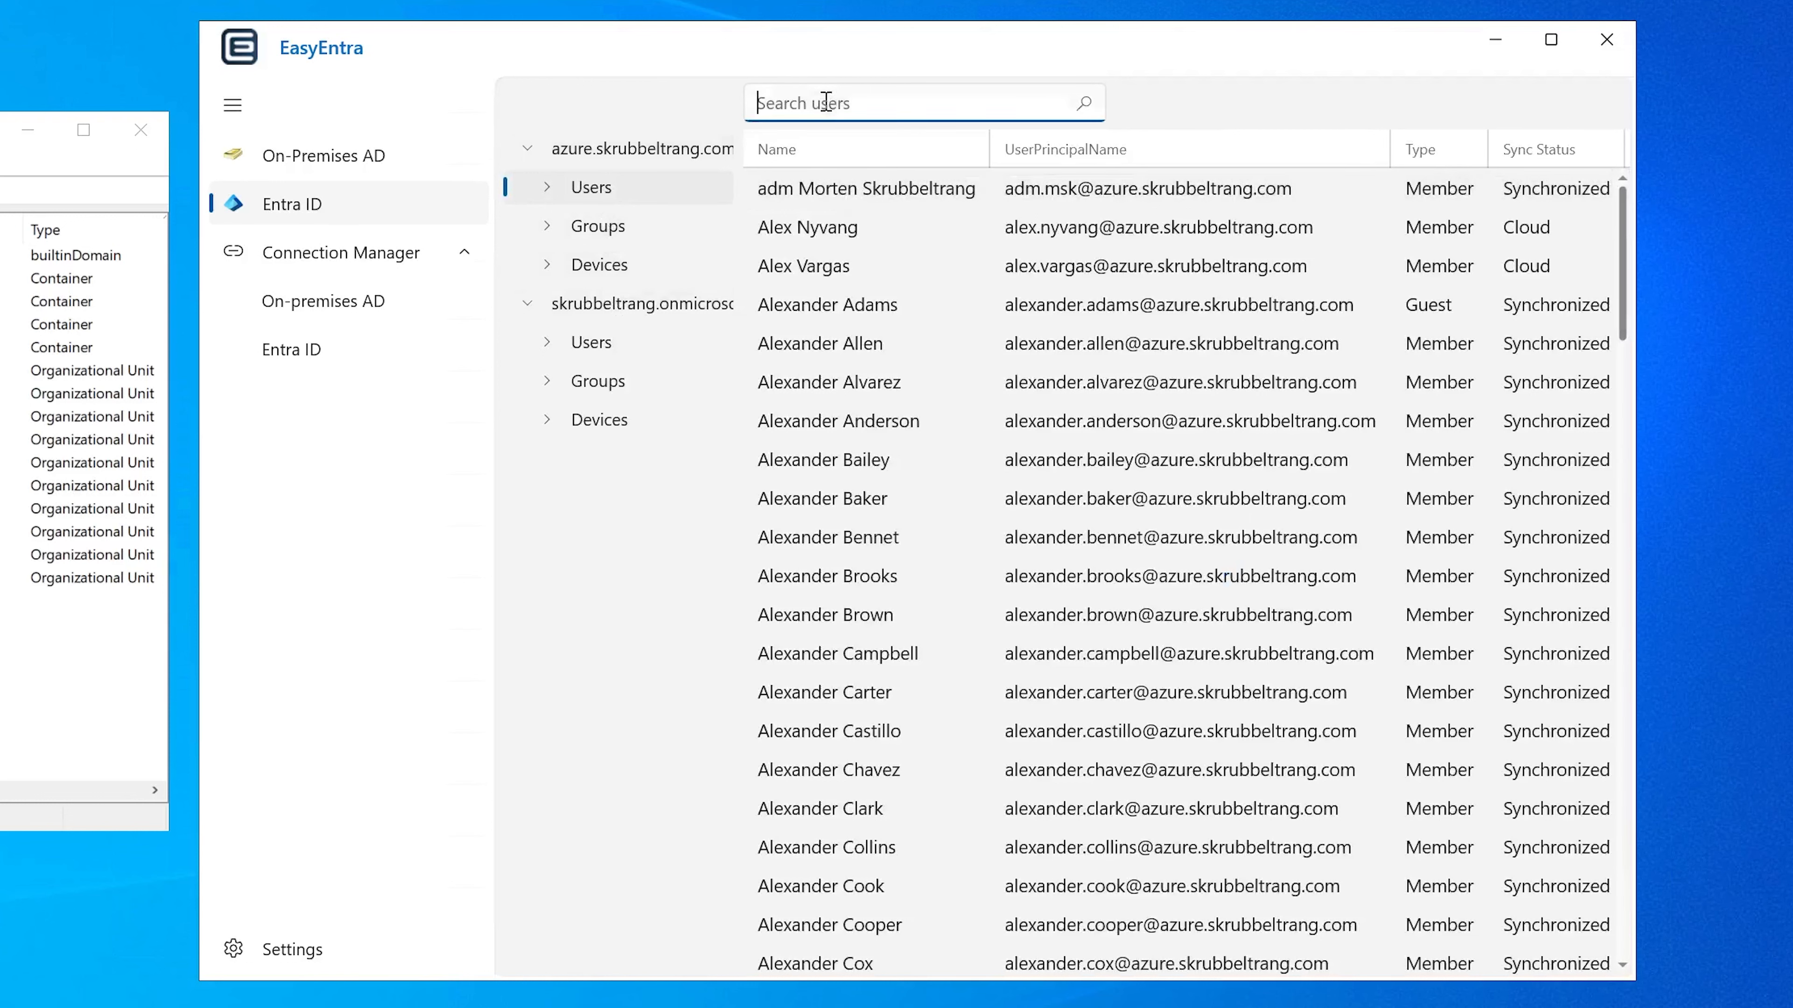
{"action": "type", "text": "niels"}
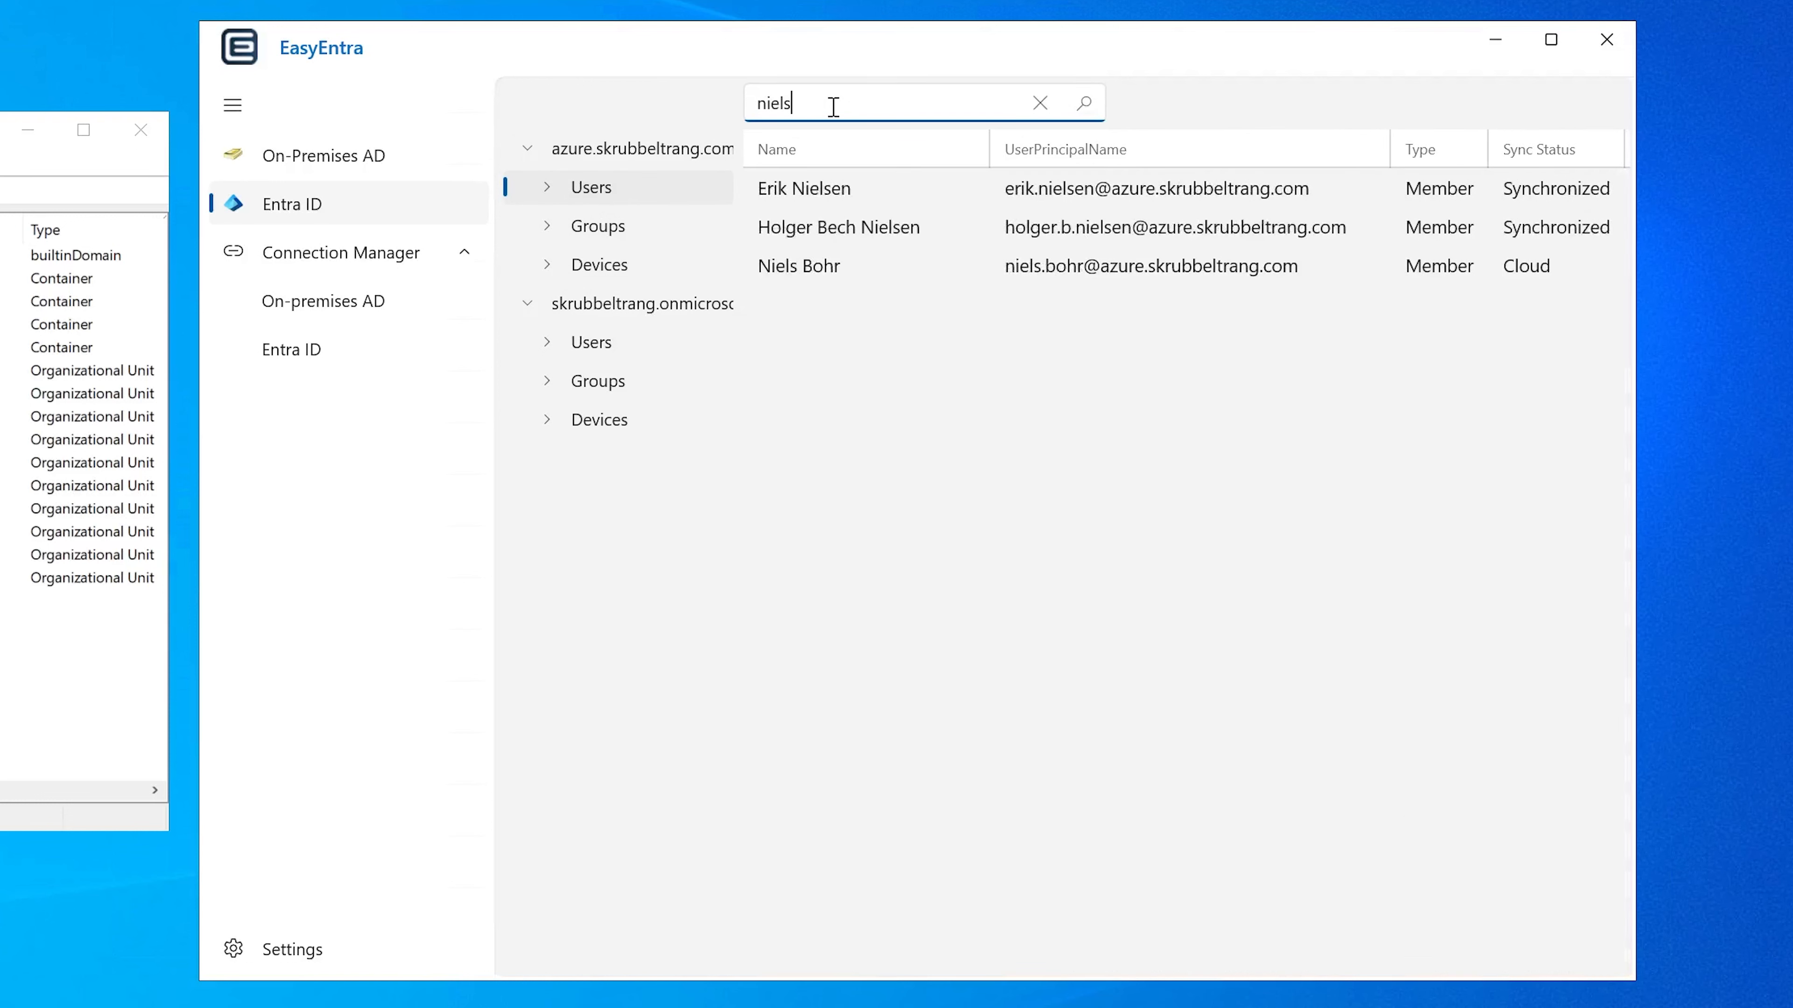
{"action": "double_click", "coordinate": [794, 271]}
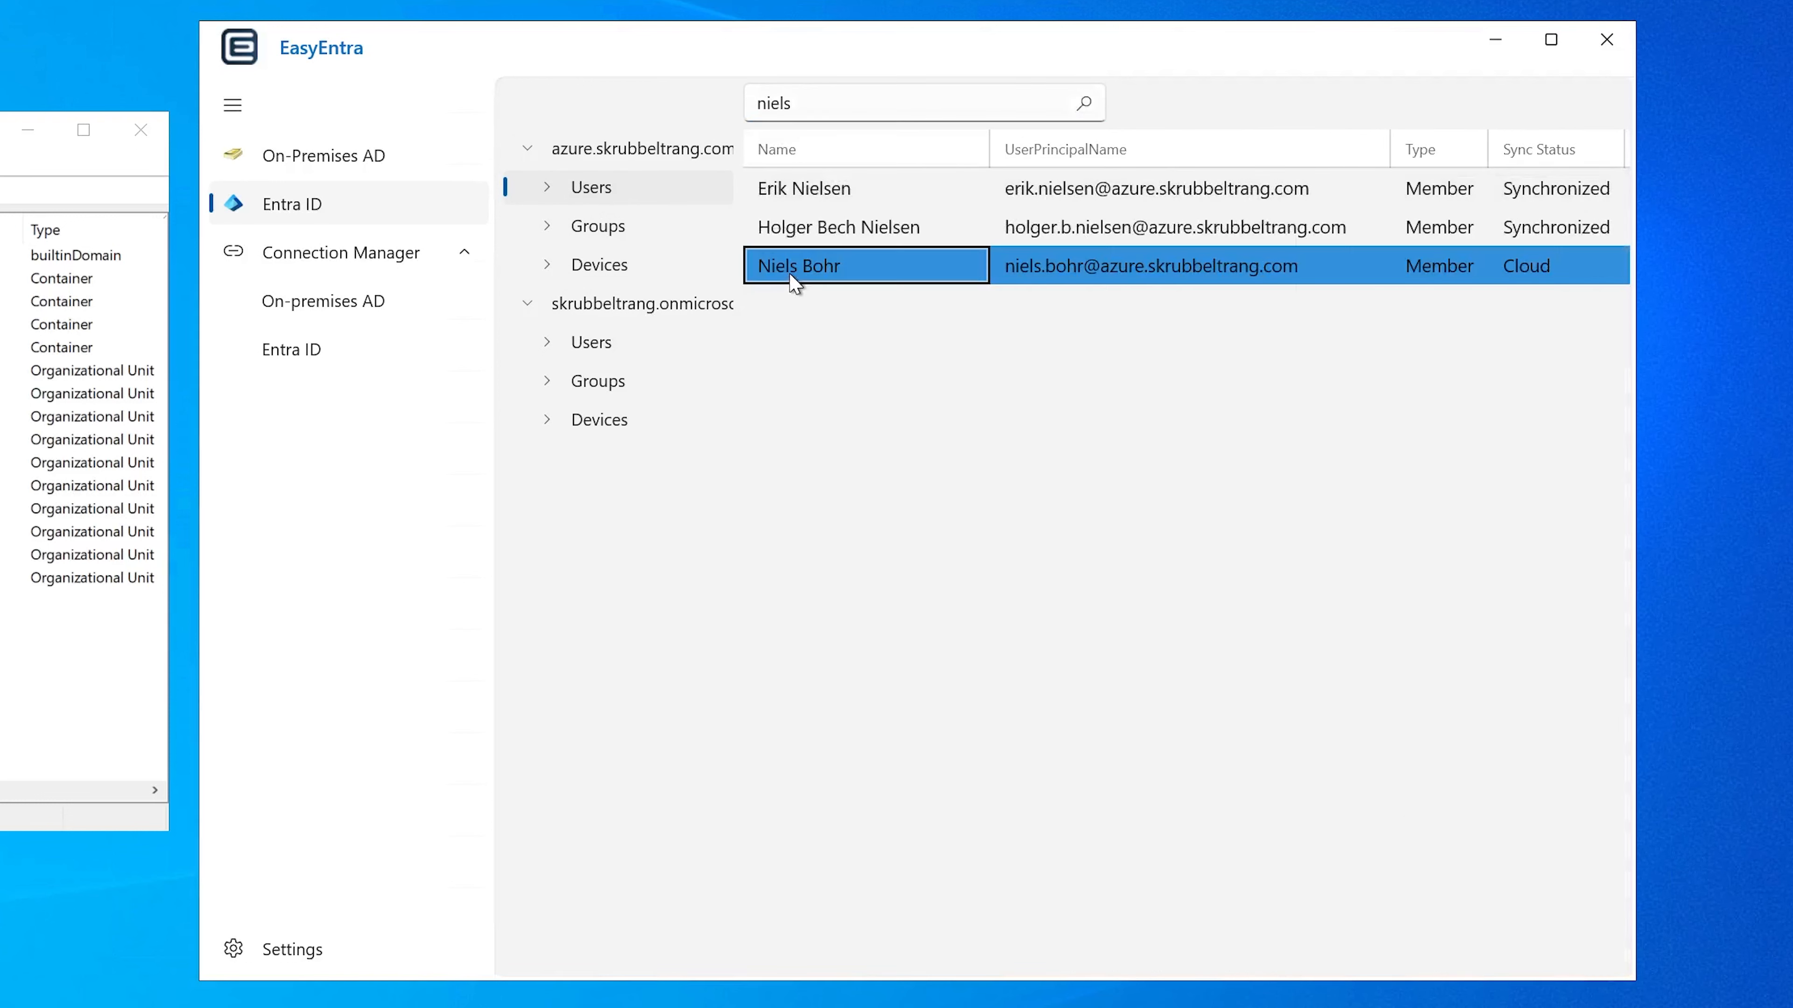
{"action": "left_click_drag", "start_coordinate": [820, 176], "coordinate": [1031, 180]}
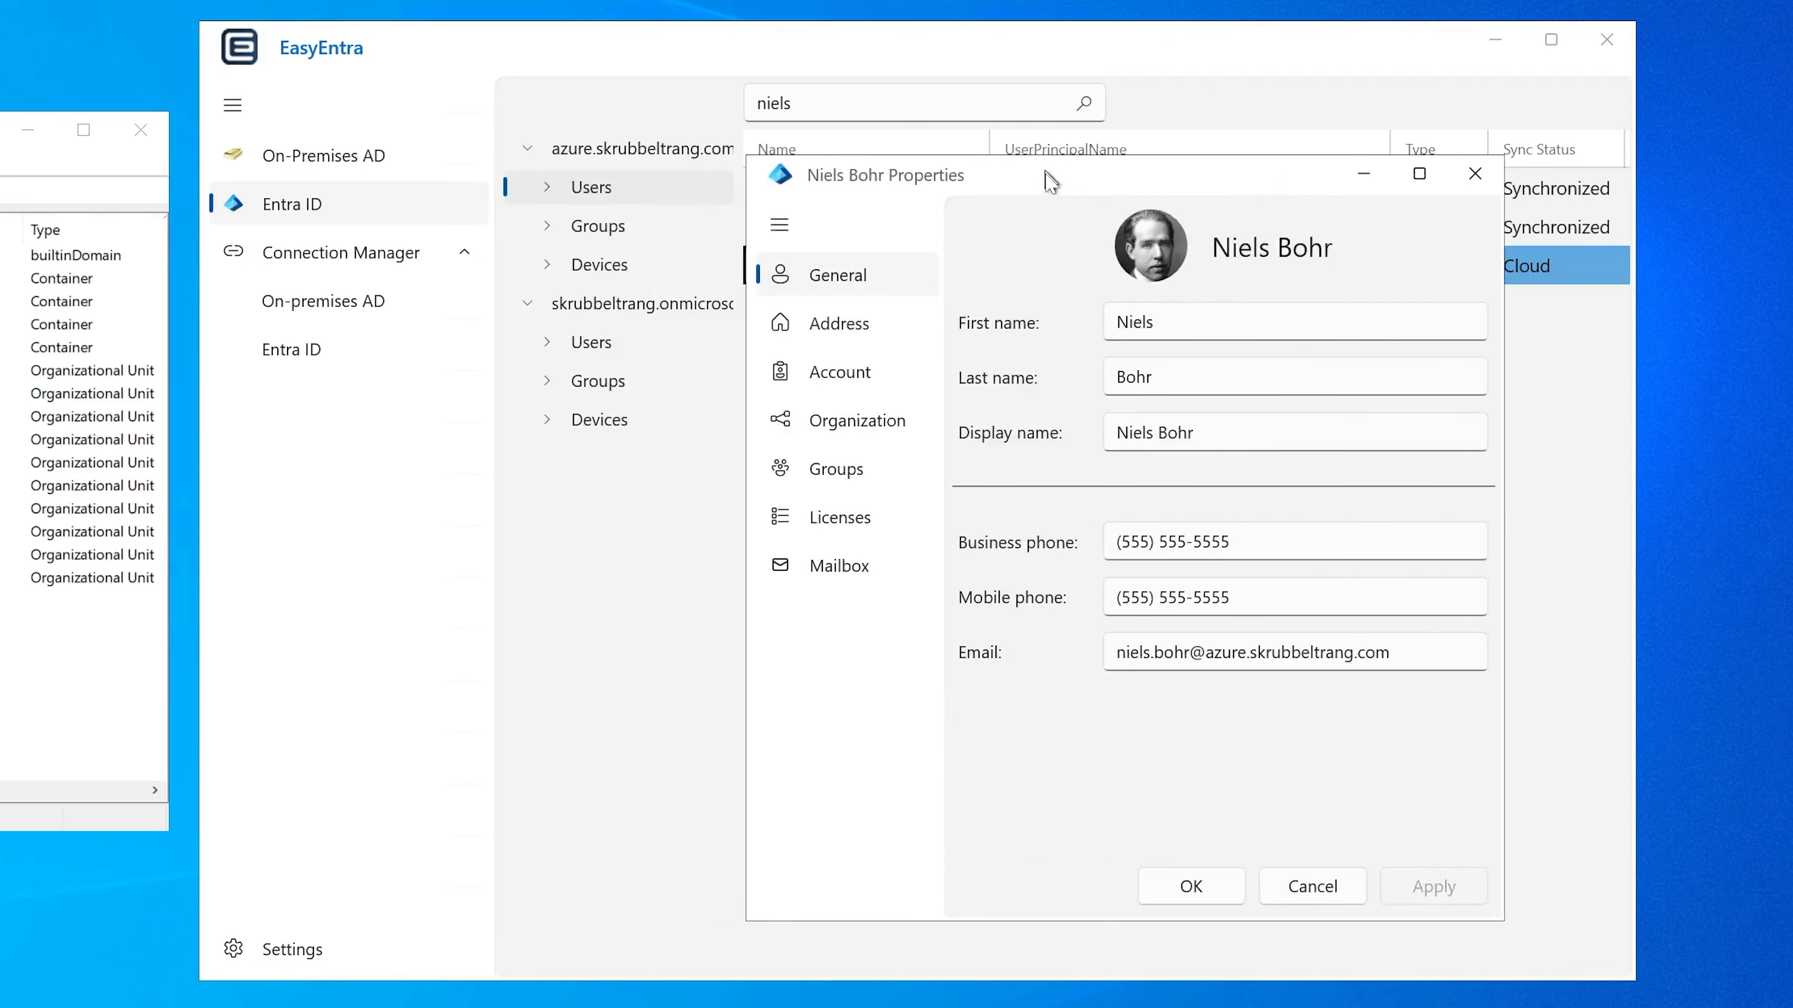
Step: View Niels Bohr's mailbox settings and calendar permissions, cancel the permissions dialog and close his properties
{"action": "left_click", "coordinate": [837, 565]}
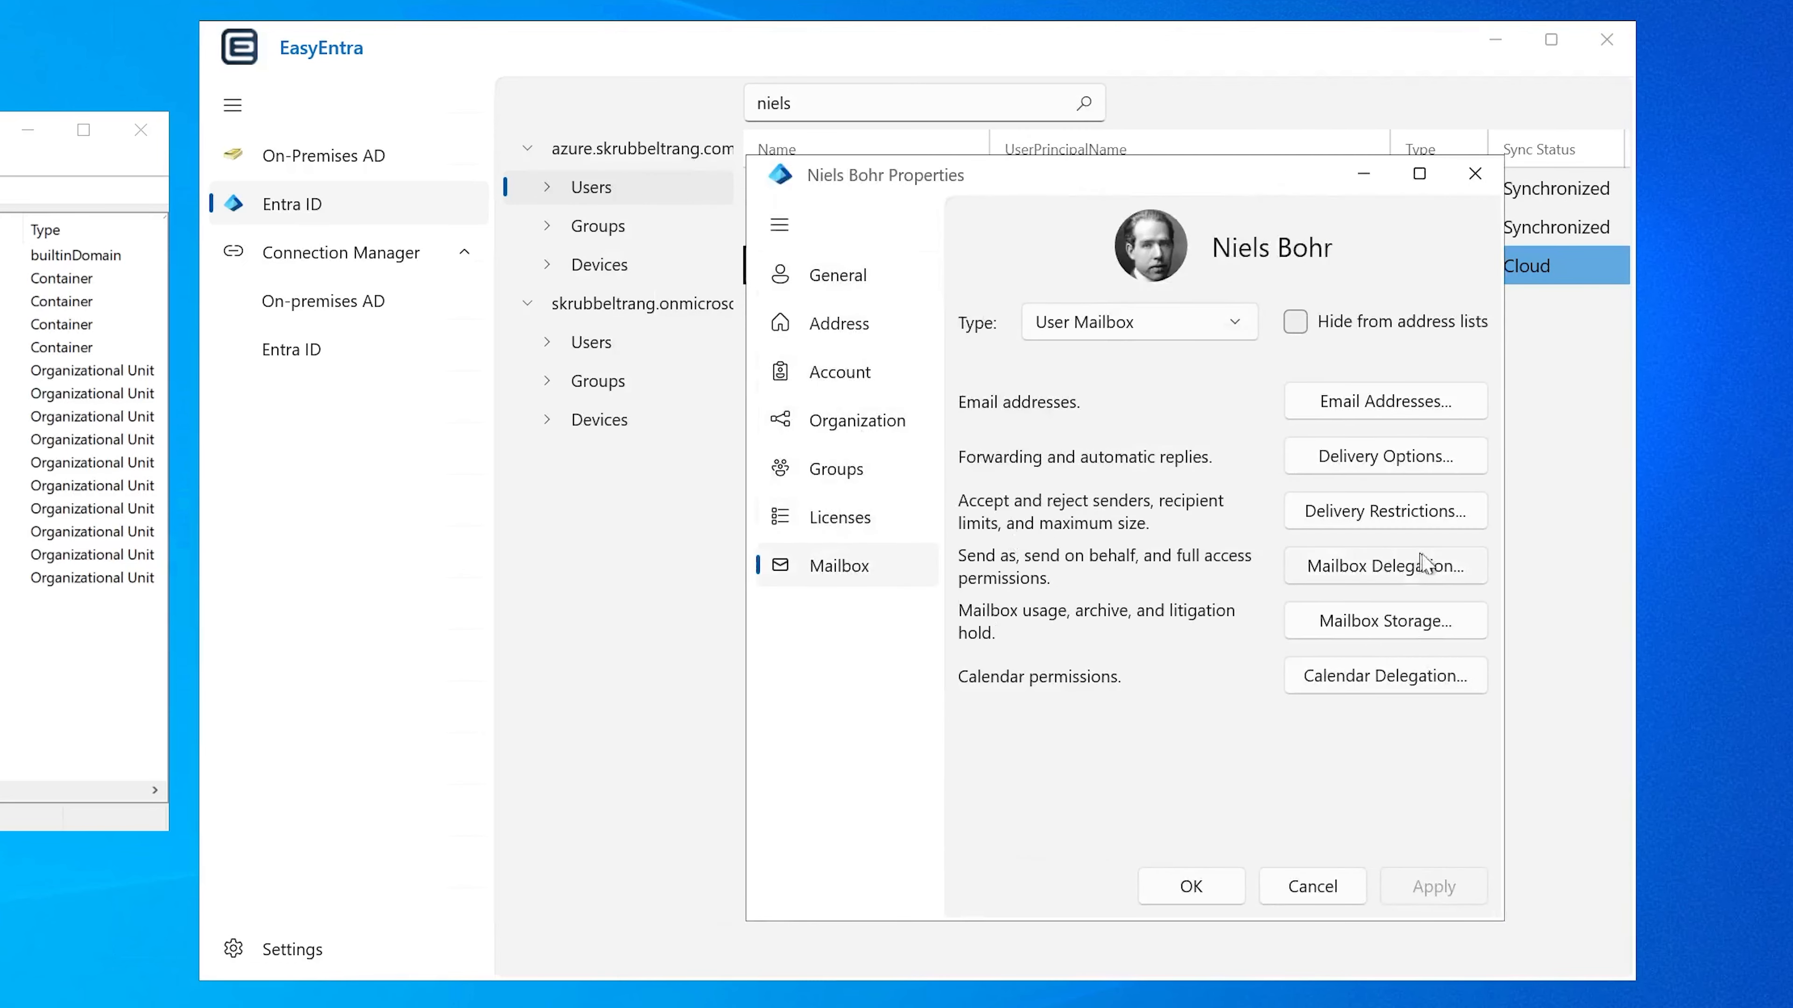
{"action": "left_click", "coordinate": [1291, 675]}
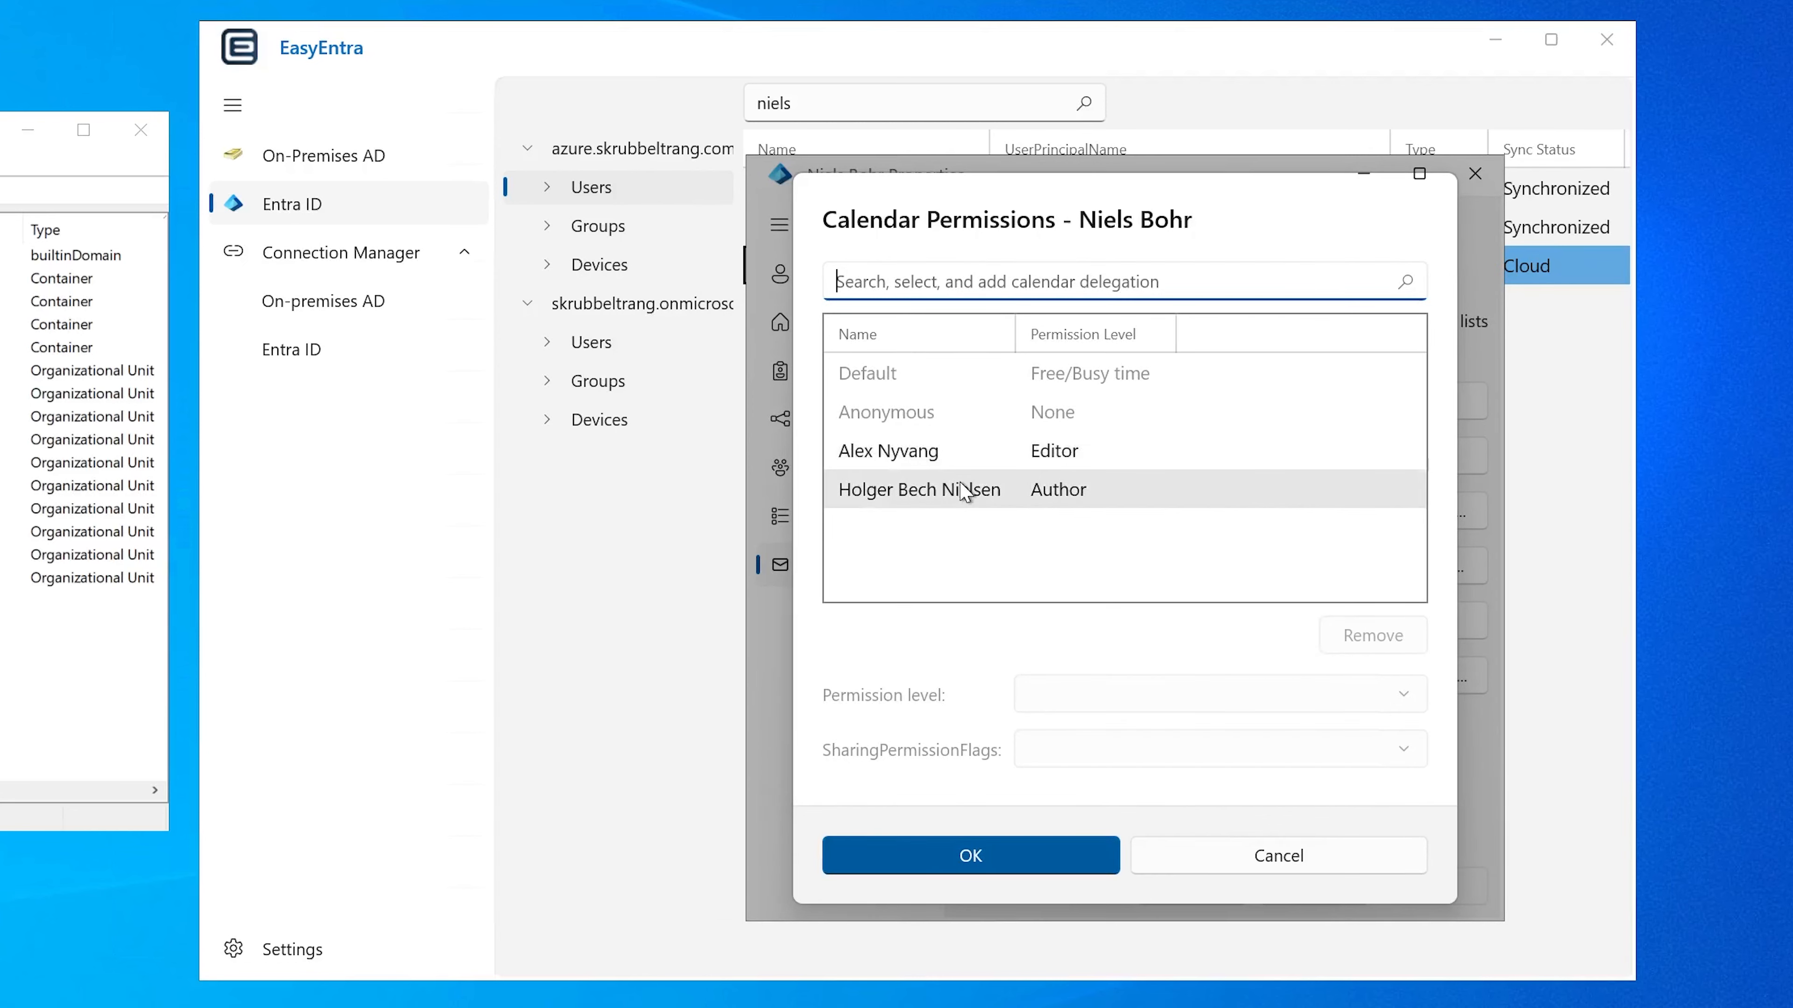
{"action": "left_click", "coordinate": [1253, 855]}
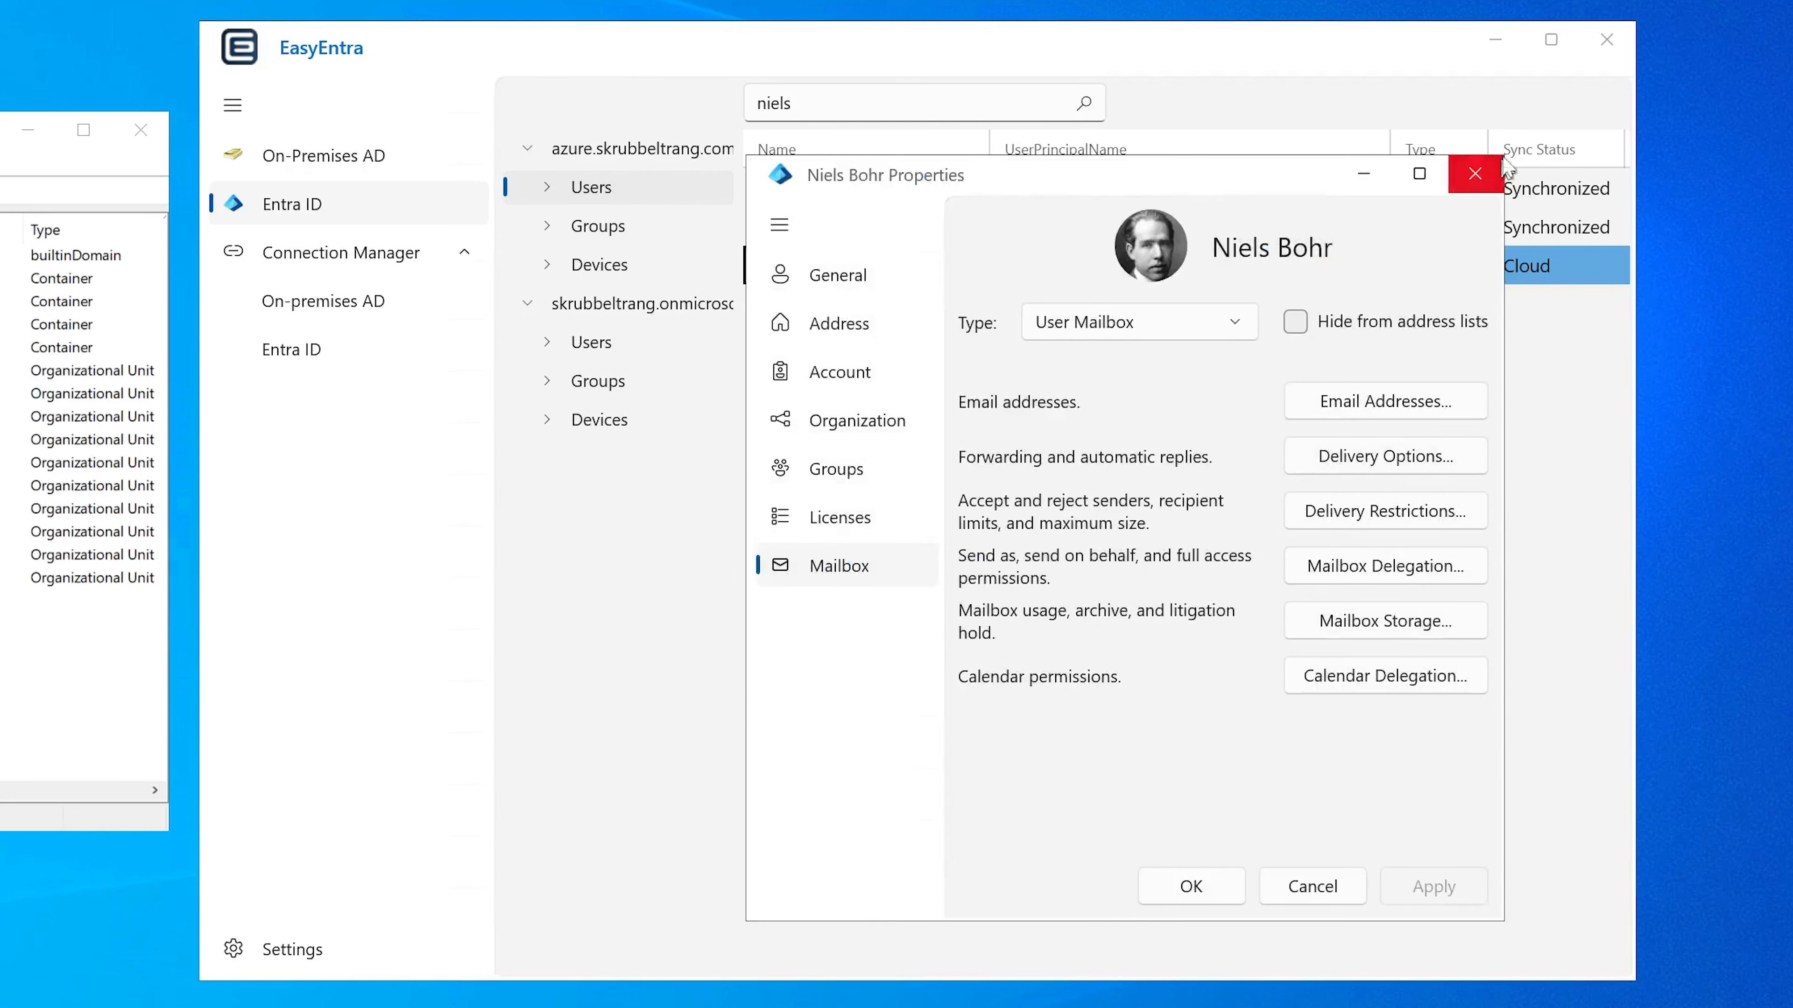
{"action": "left_click", "coordinate": [1475, 175]}
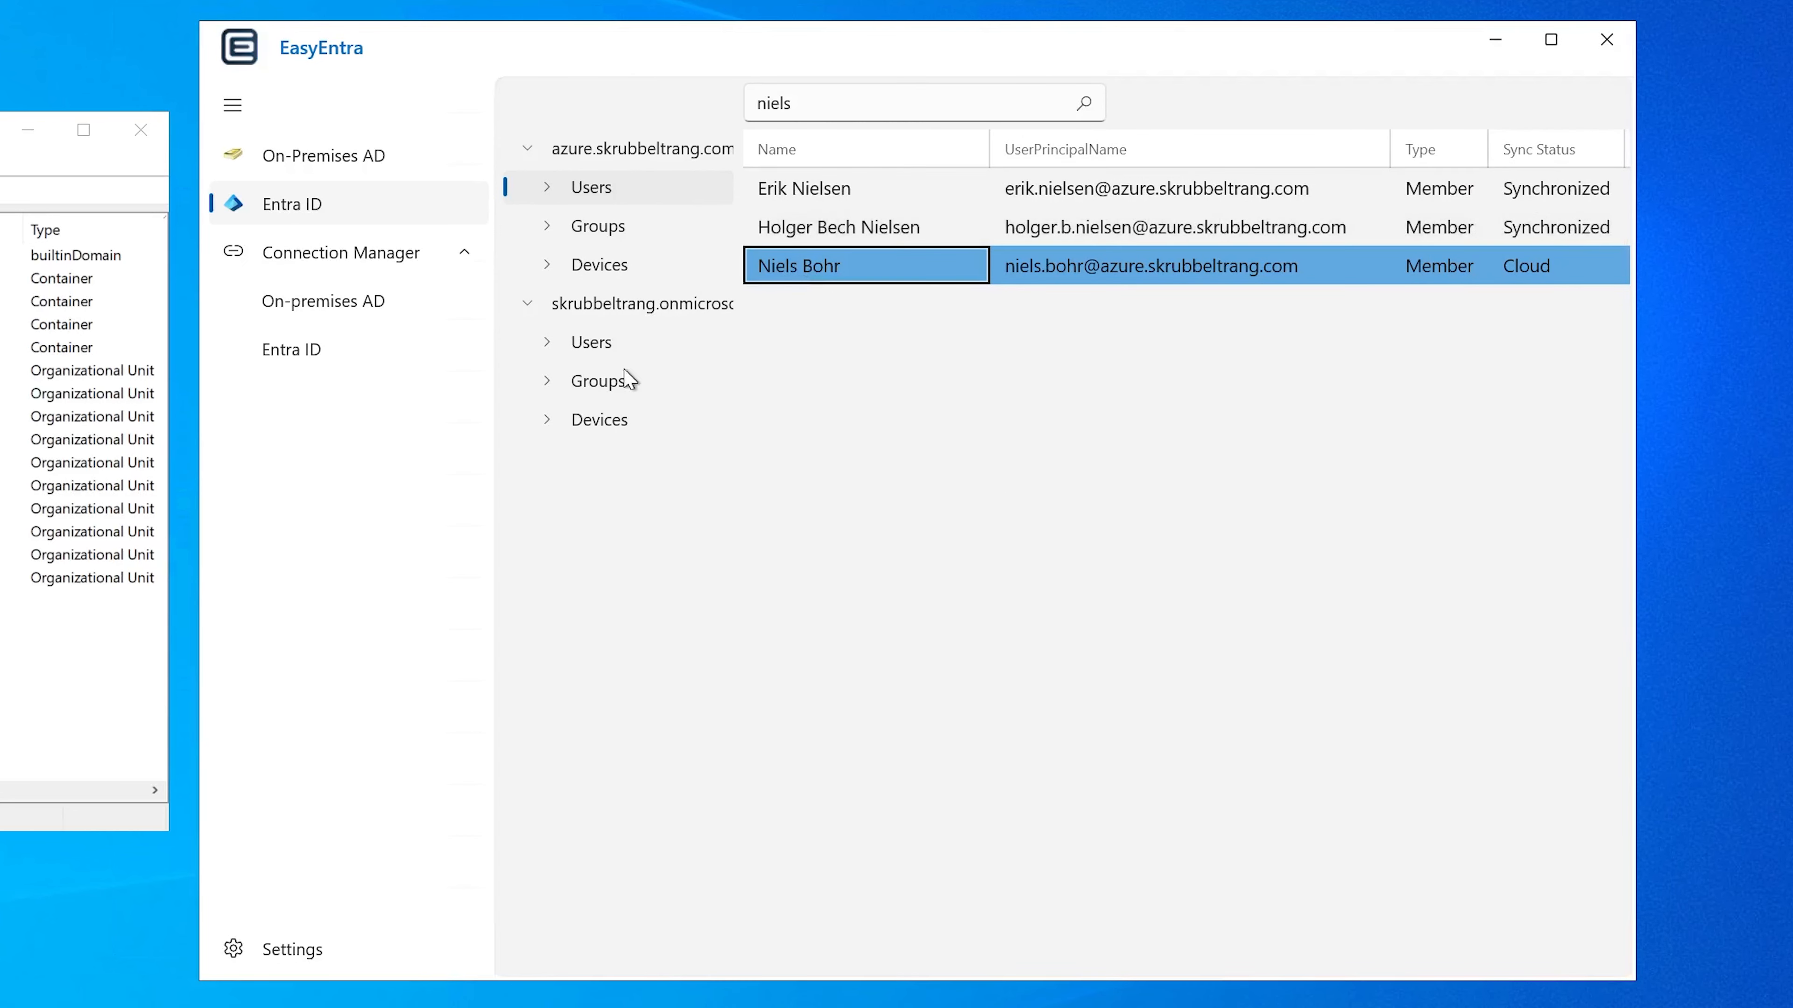
Step: In the onmicrosoft.com tenant's users, open the account below "marketing", review its address, account, organization and group details, and cancel its properties
{"action": "left_click", "coordinate": [589, 346]}
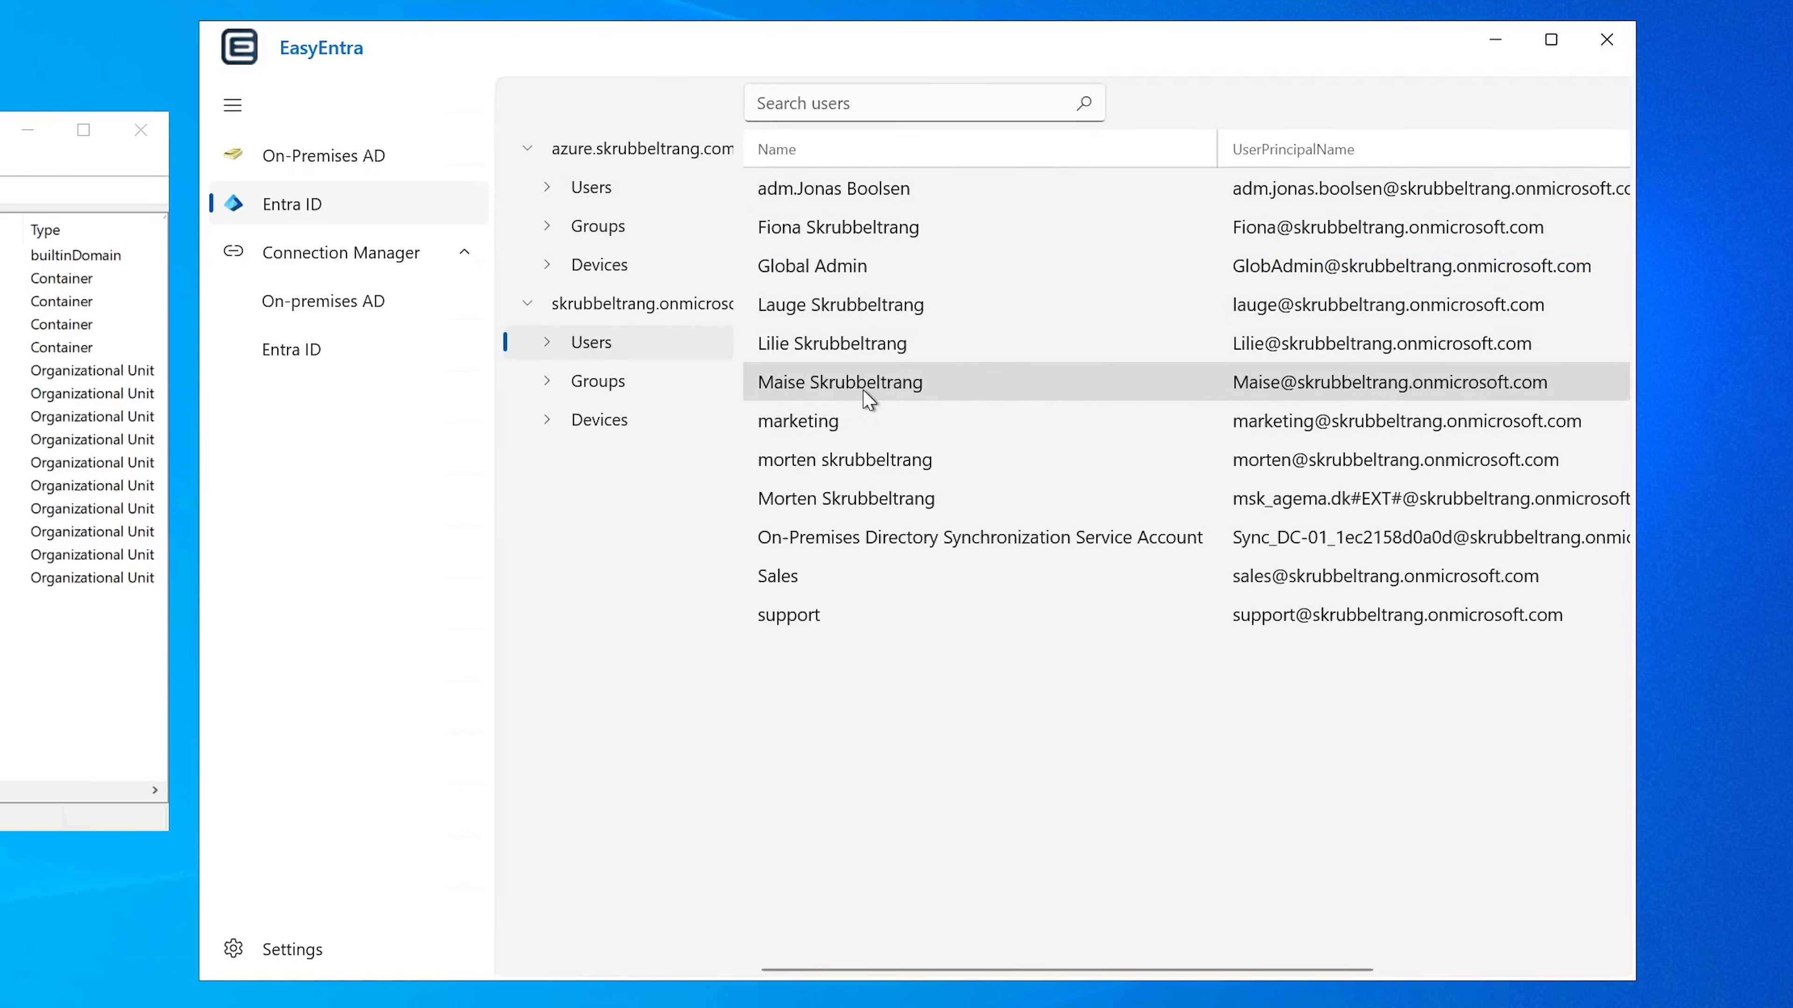
{"action": "double_click", "coordinate": [831, 460]}
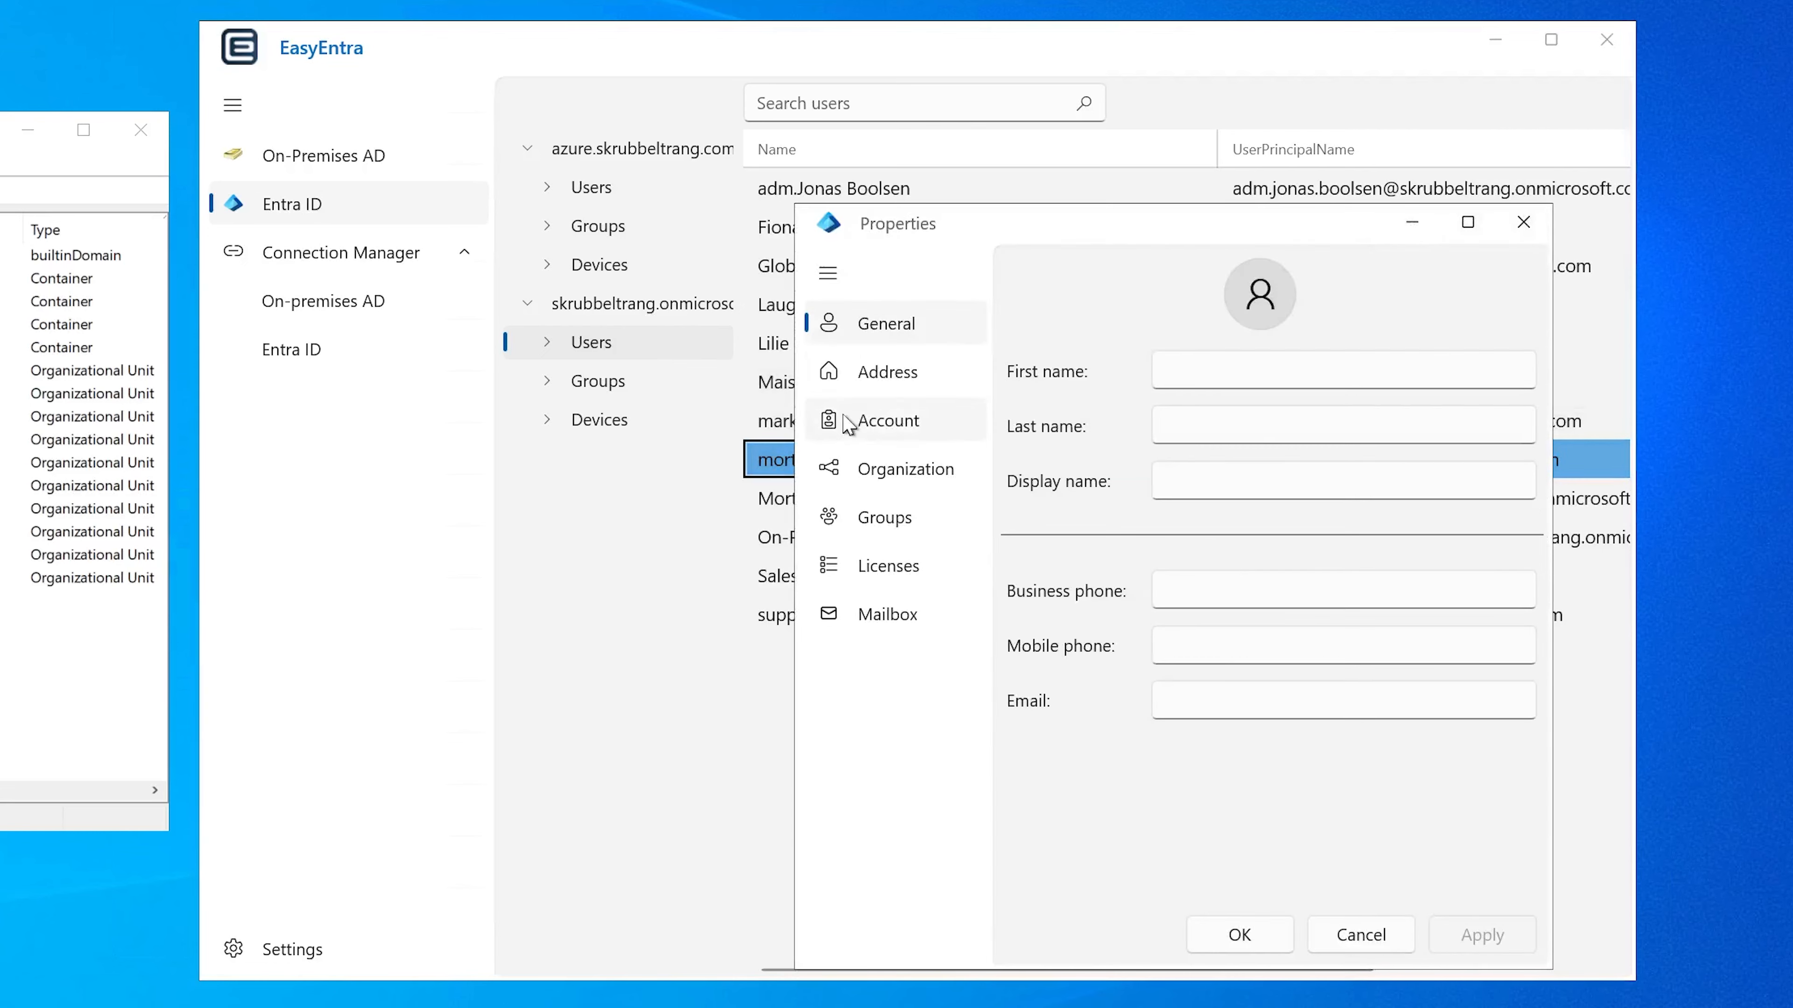
{"action": "left_click", "coordinate": [896, 372]}
{"action": "left_click", "coordinate": [903, 420]}
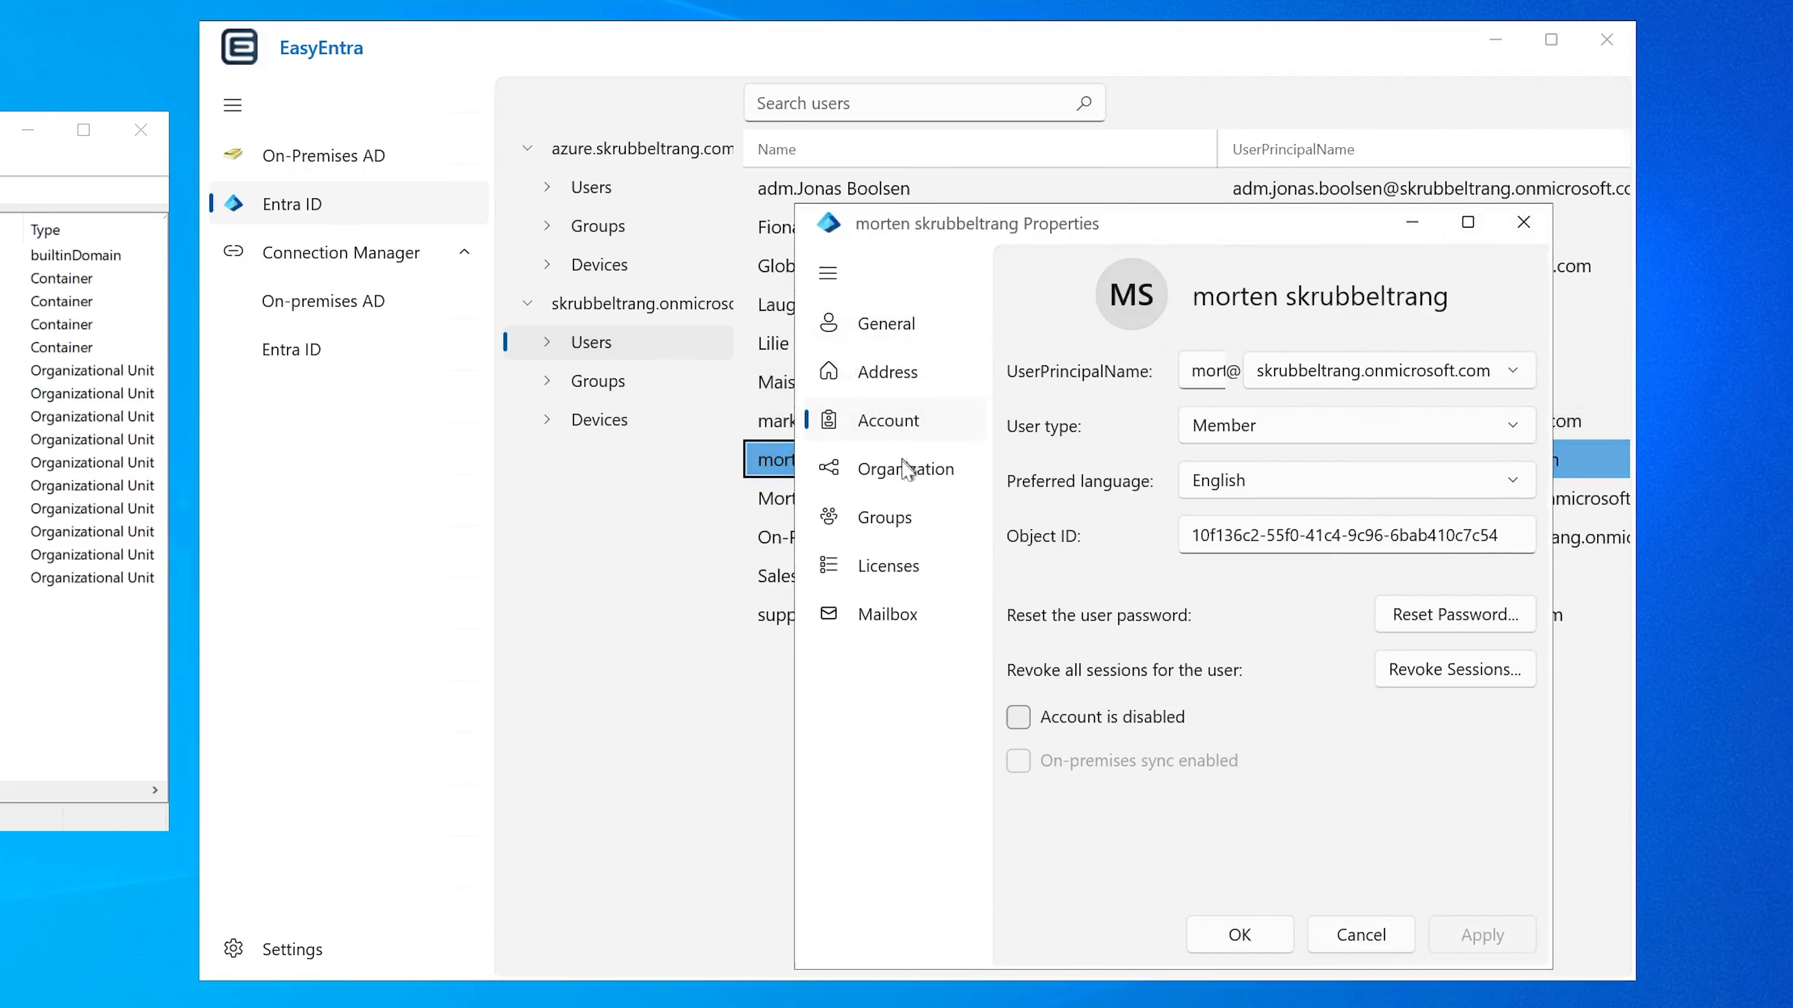
{"action": "left_click", "coordinate": [907, 468]}
{"action": "left_click", "coordinate": [898, 521]}
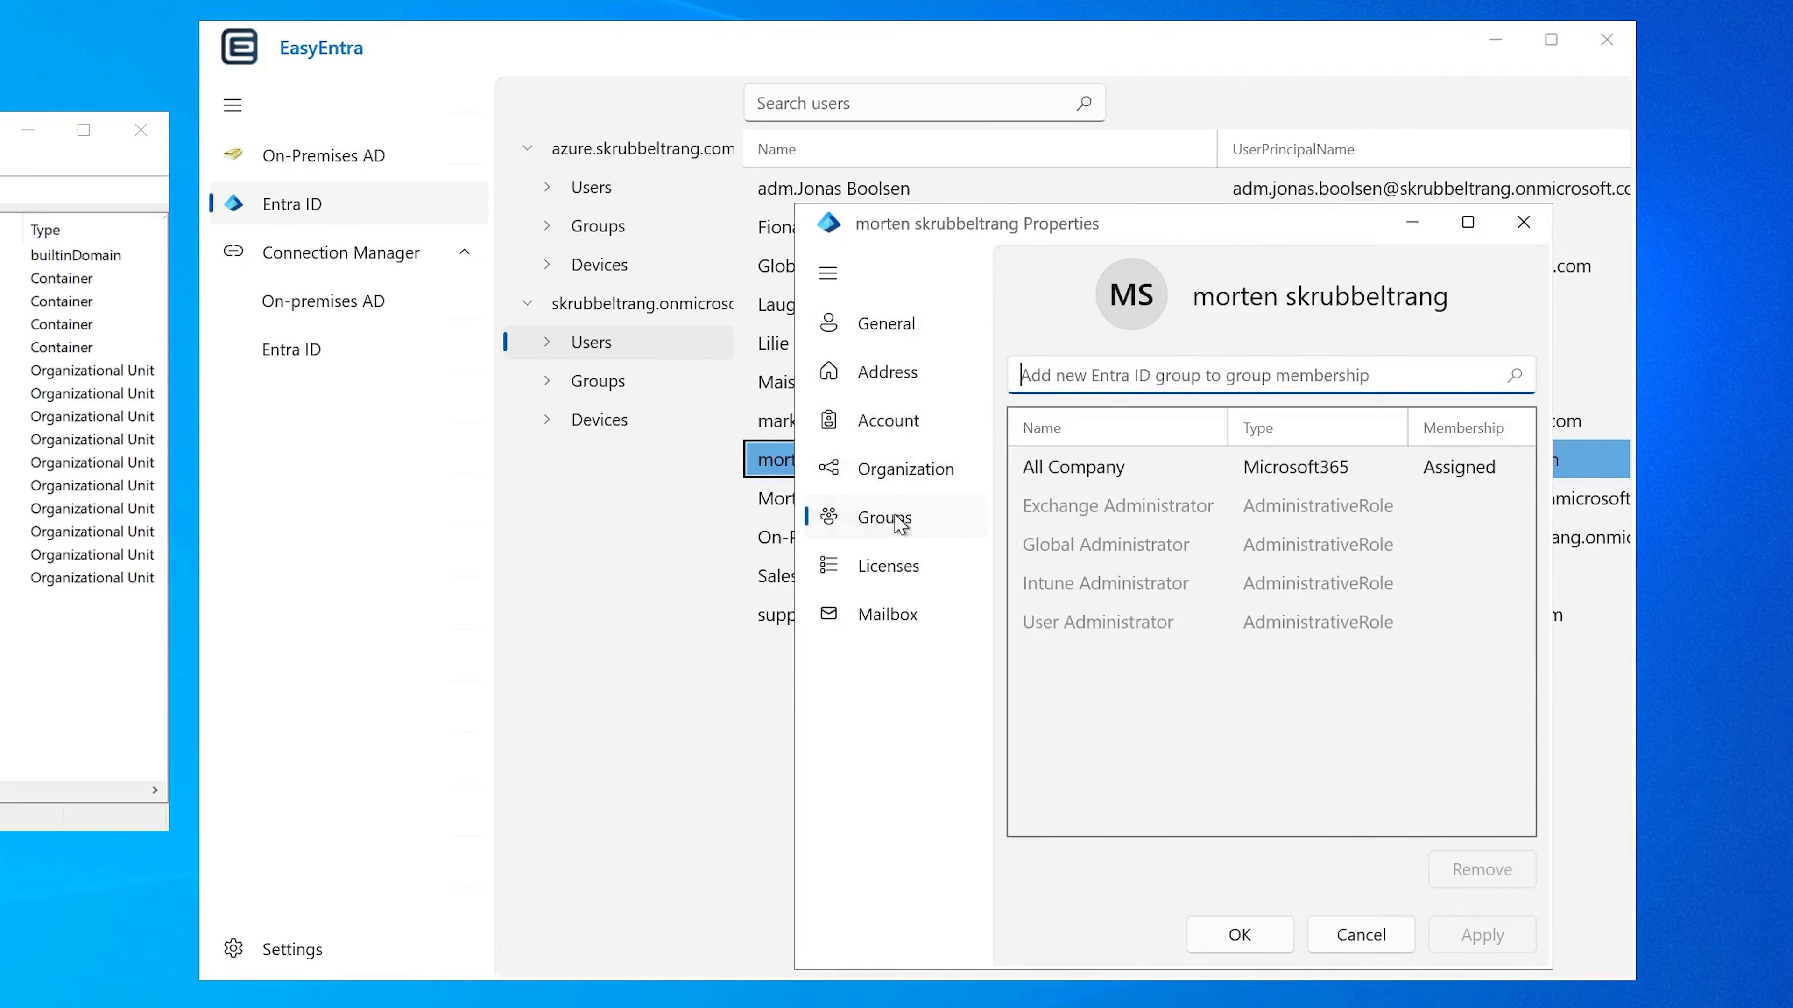
{"action": "left_click_drag", "start_coordinate": [975, 234], "coordinate": [979, 159]}
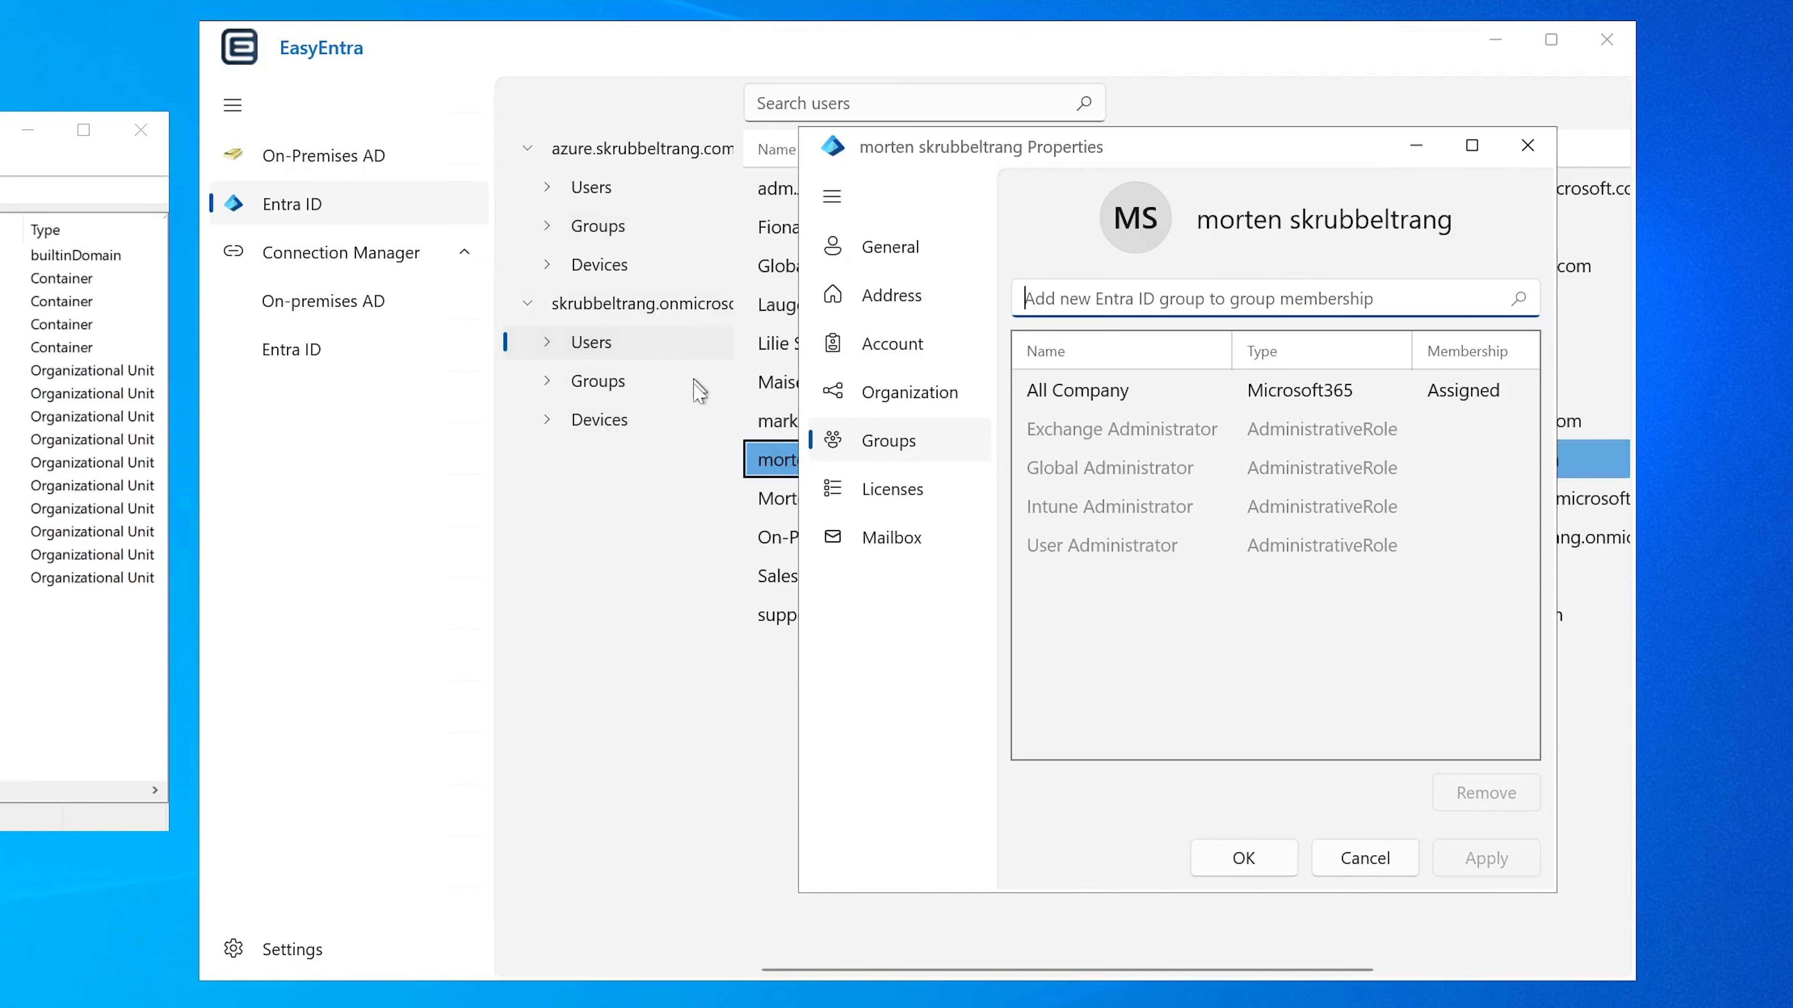
{"action": "left_click", "coordinate": [1365, 858]}
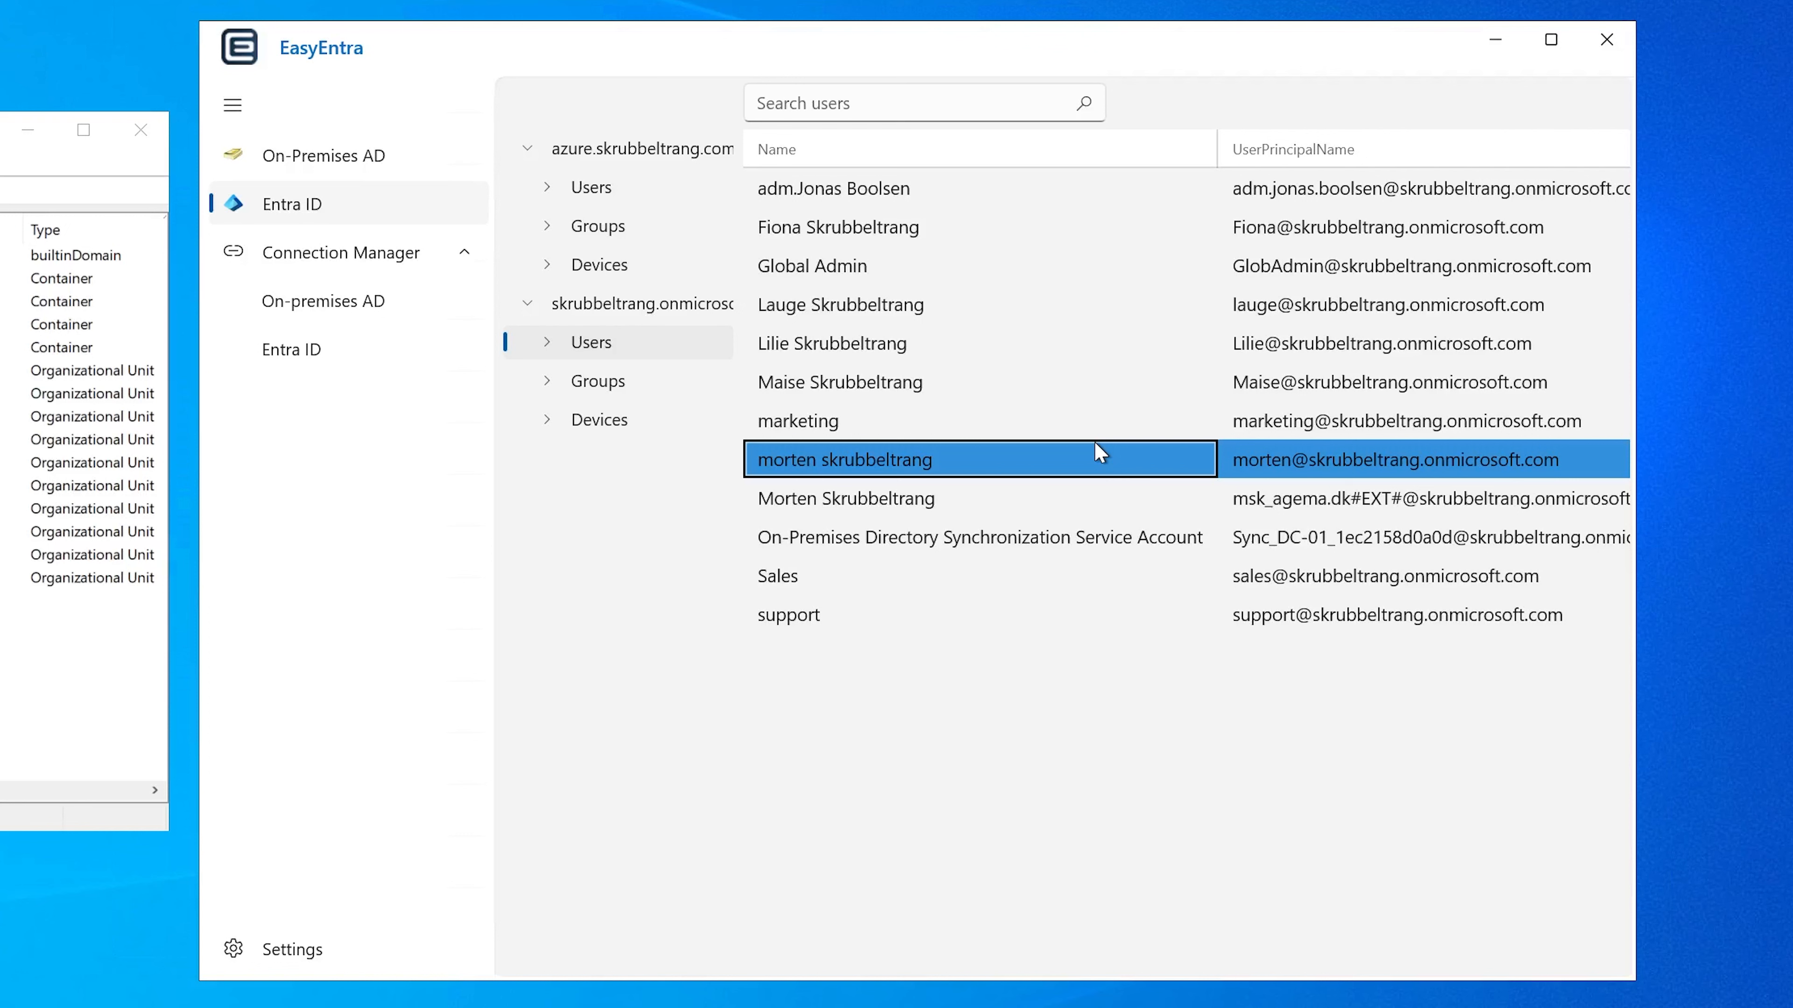
Step: Return to the azure.skrubbeltrang.com tenant's users, search for "niels" and open Niels Bohr's properties
{"action": "left_click", "coordinate": [631, 198]}
{"action": "left_click", "coordinate": [806, 107]}
{"action": "type", "text": "niels"}
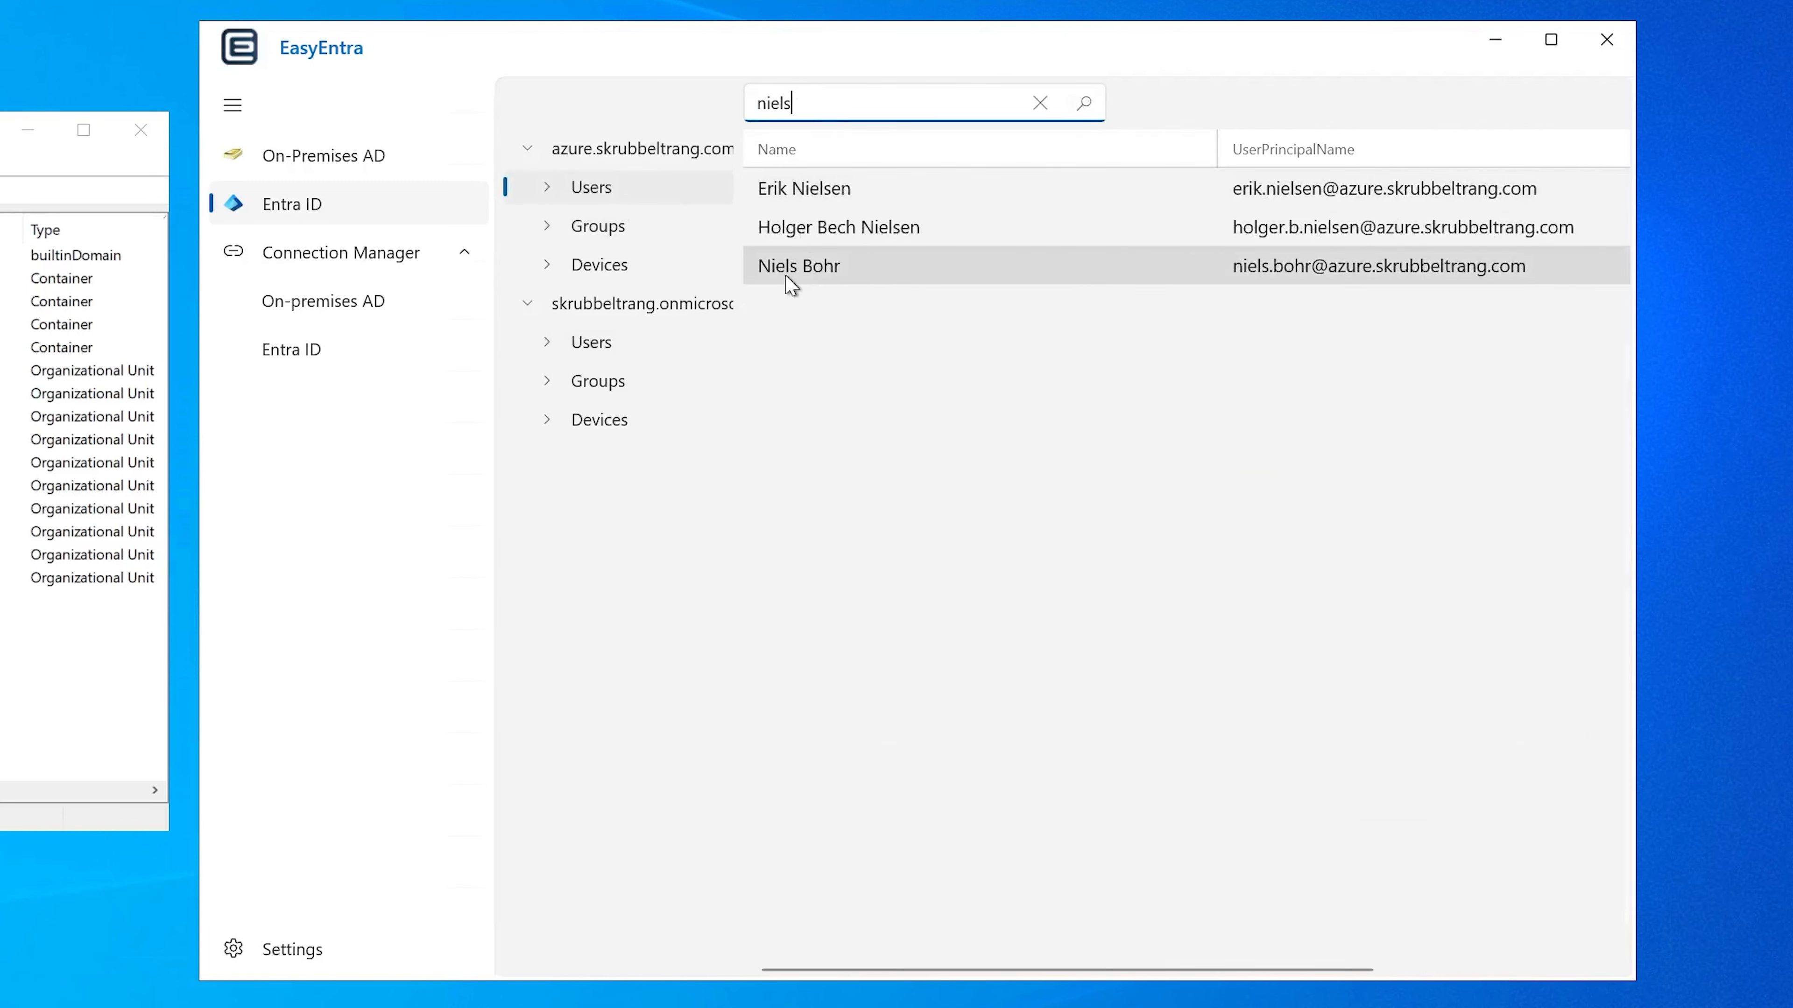
{"action": "double_click", "coordinate": [790, 268]}
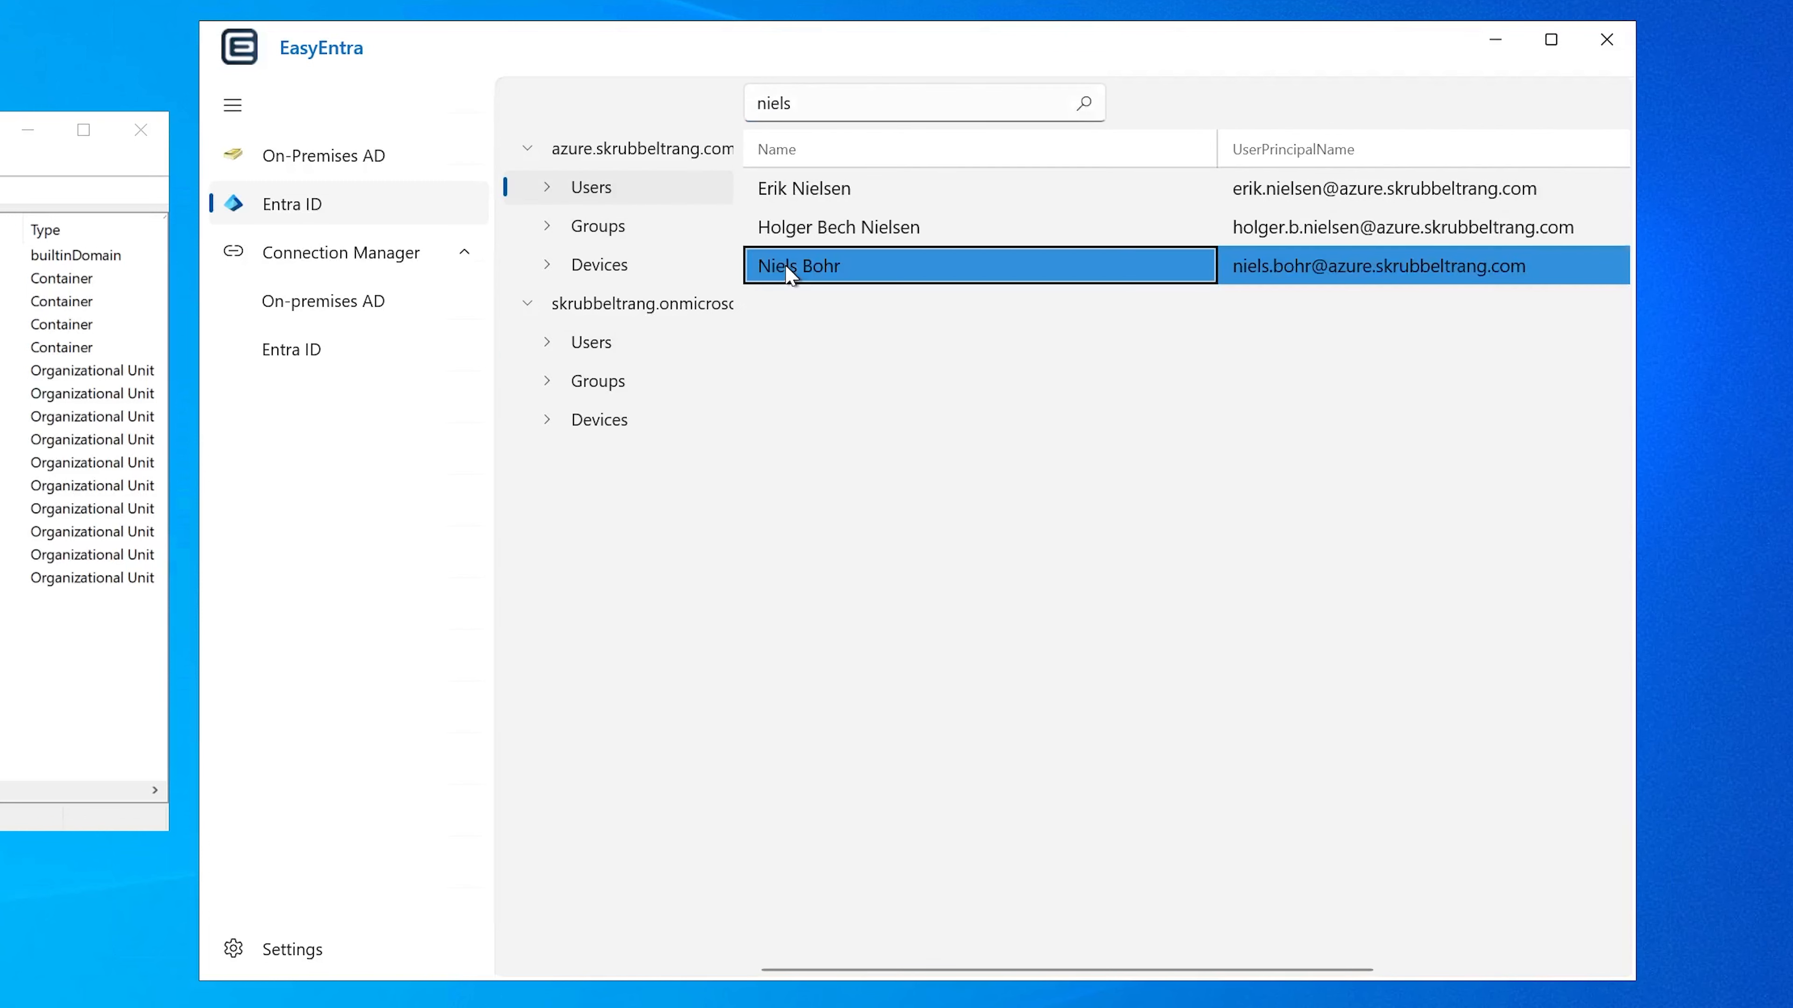